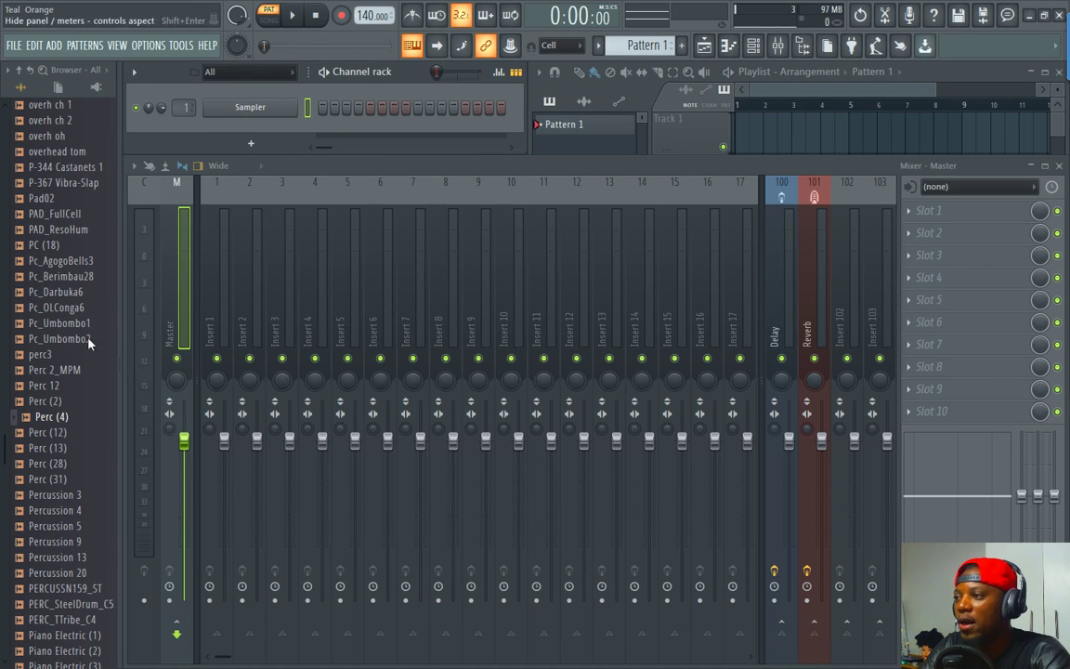
Audition the neighbouring percussion samples and load Perc (4) into the Sampler channel
click(61, 418)
key(Up)
key(Up)
key(Up)
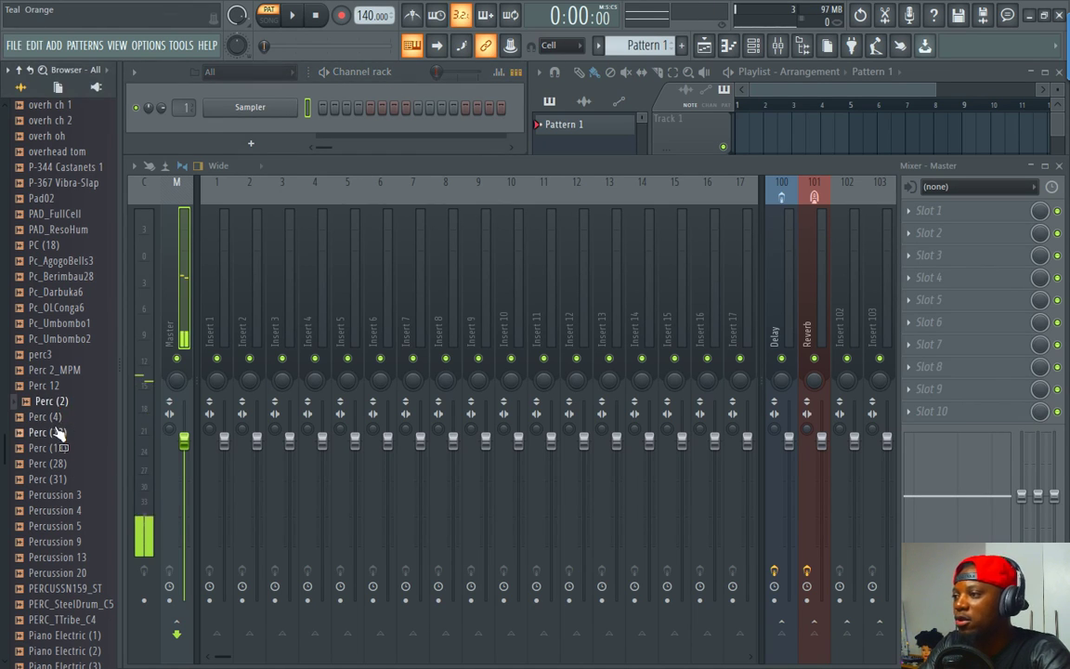
key(Down)
key(Down)
key(Down)
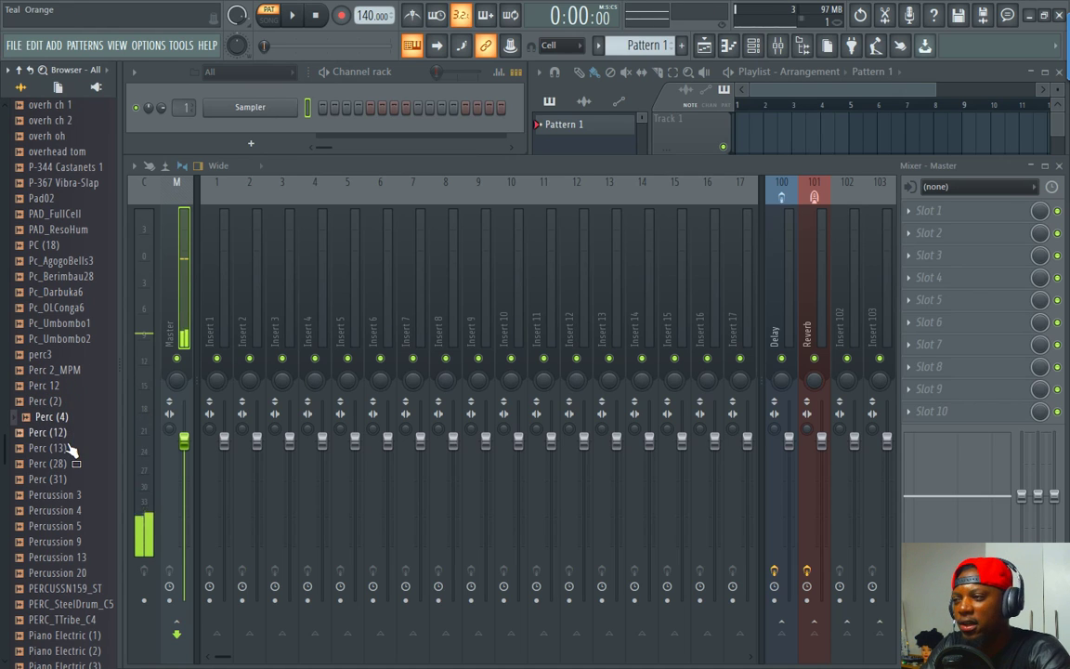
key(Up)
key(Up)
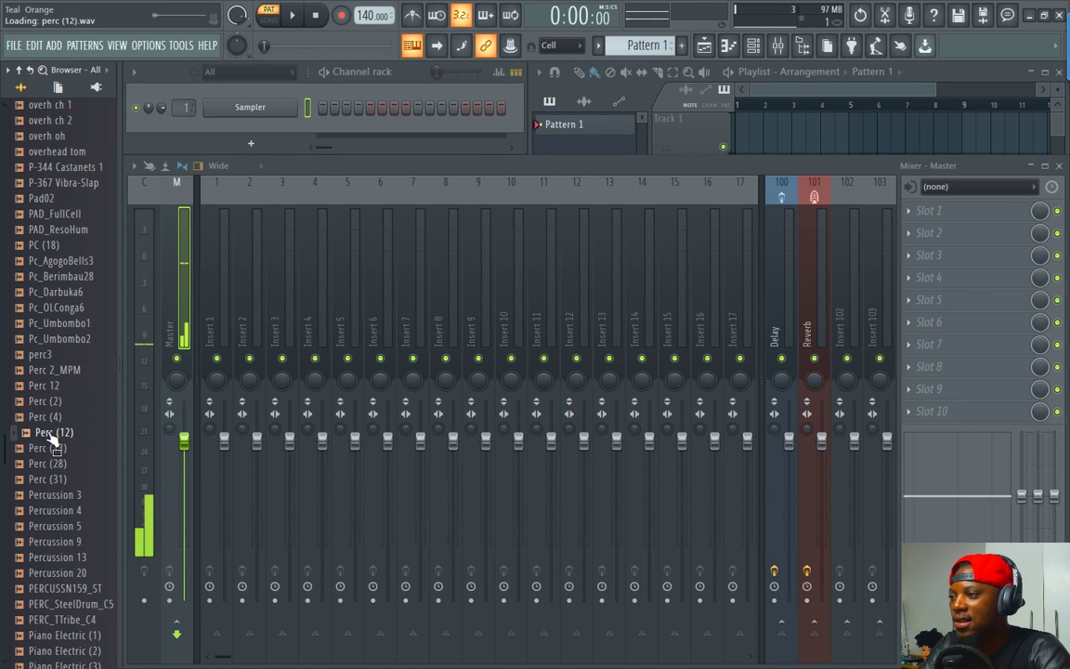
click(61, 417)
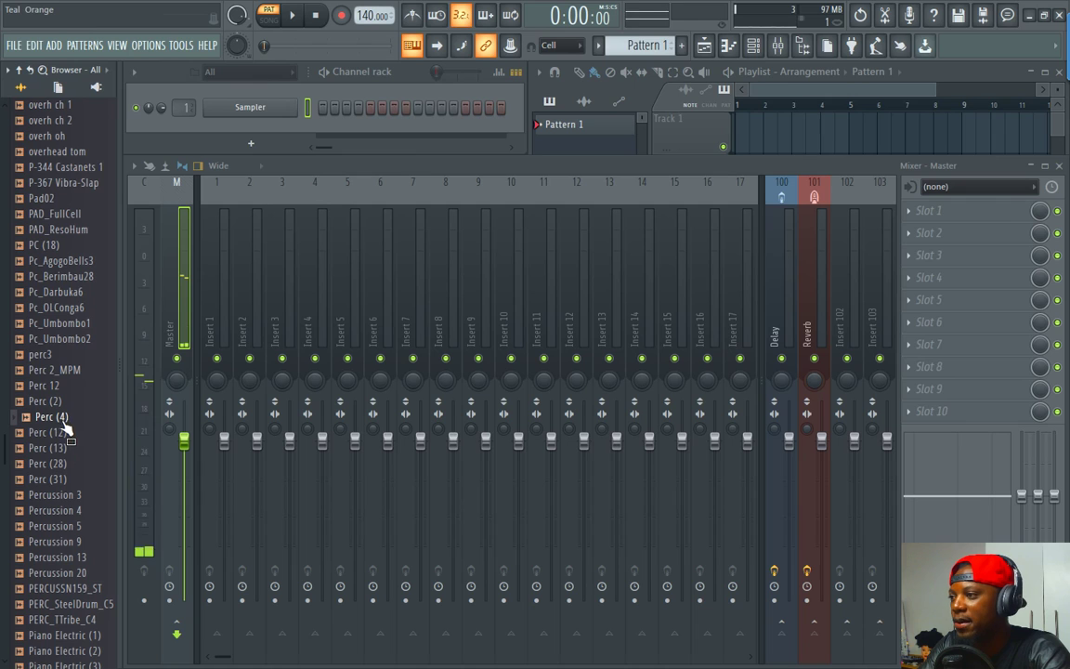
drag(64, 426, 256, 108)
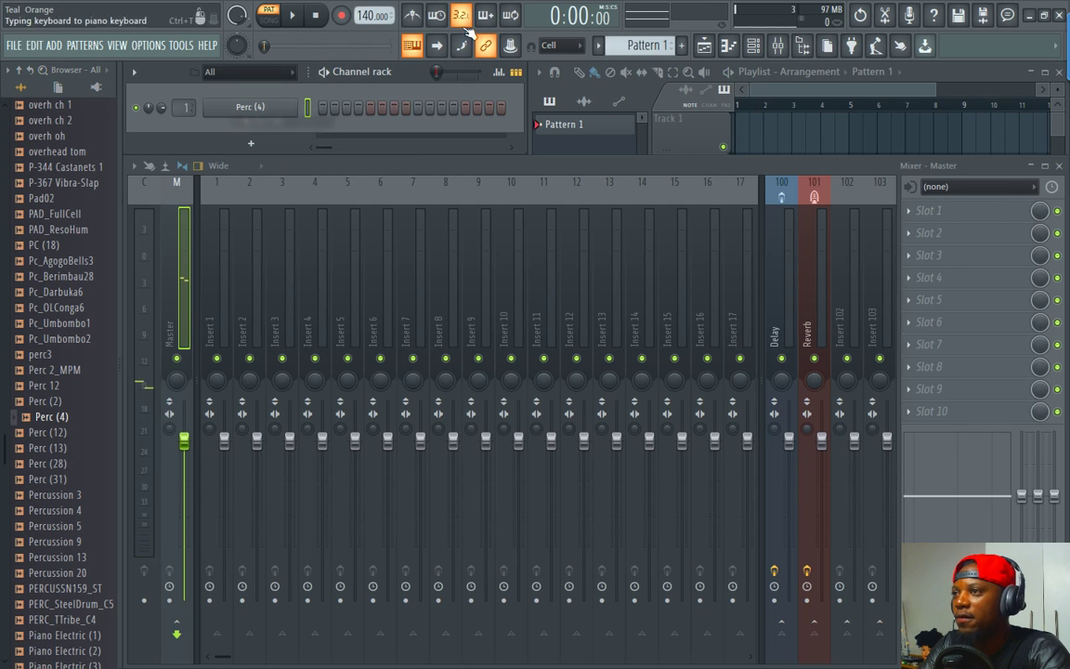
Set the project tempo to 120 BPM and fill each 4 steps of the Perc (4) channel
right_click(373, 15)
click(465, 105)
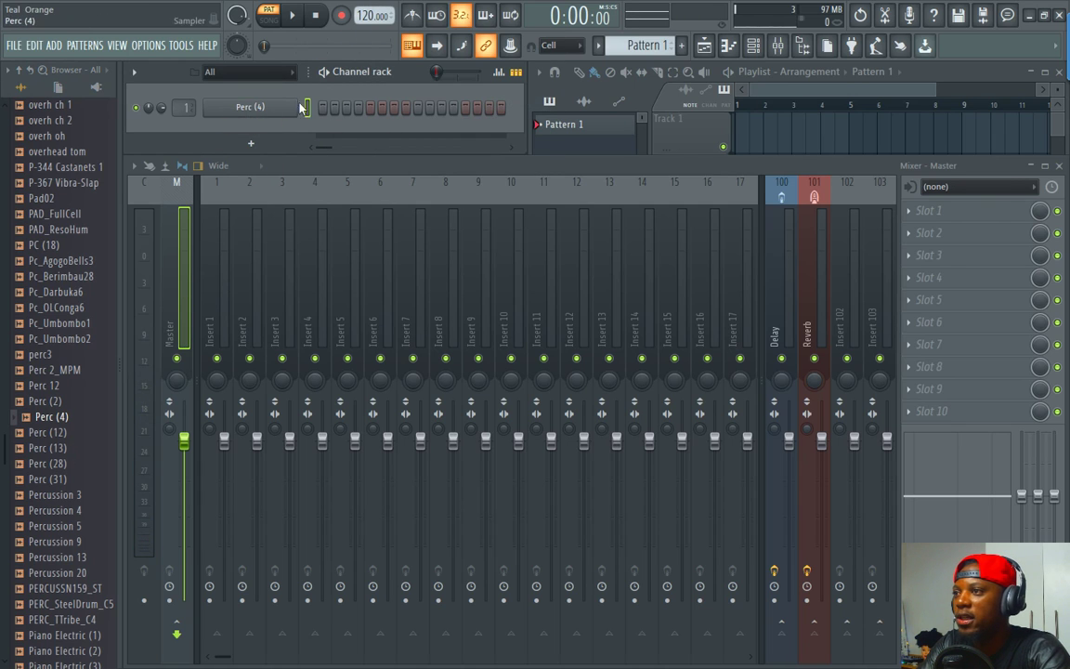
right_click(288, 112)
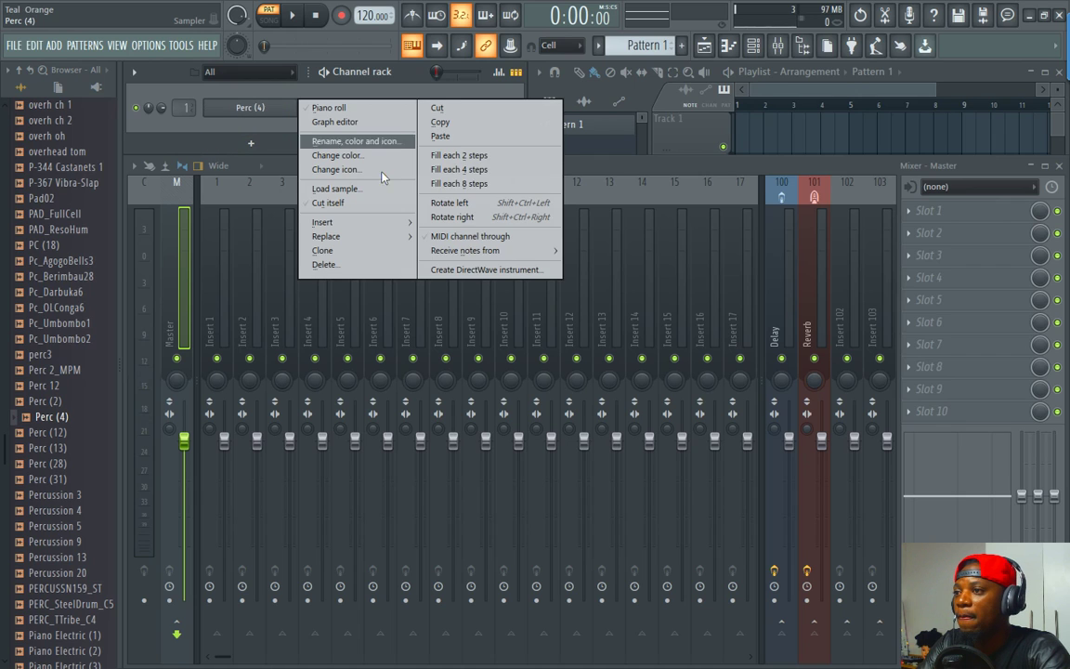
click(469, 171)
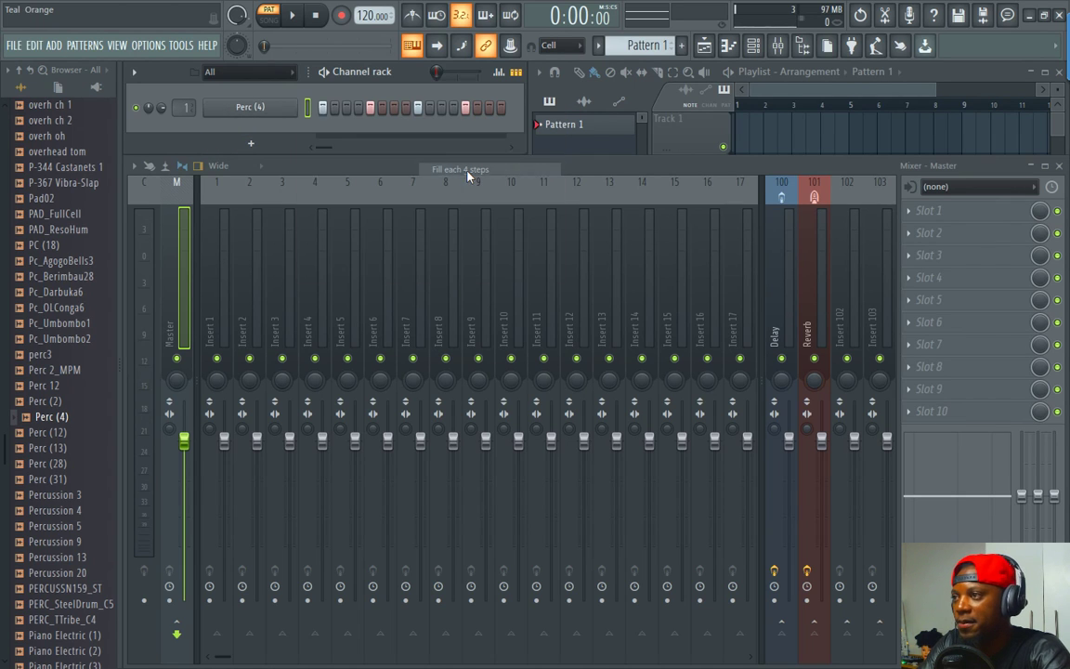
key(space)
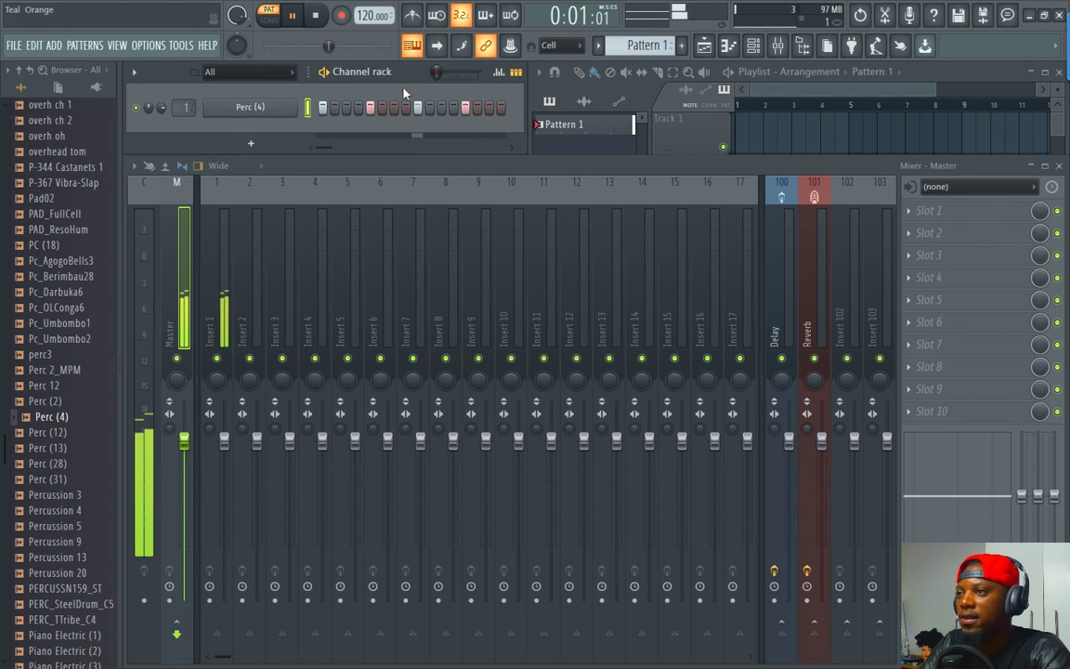
key(space)
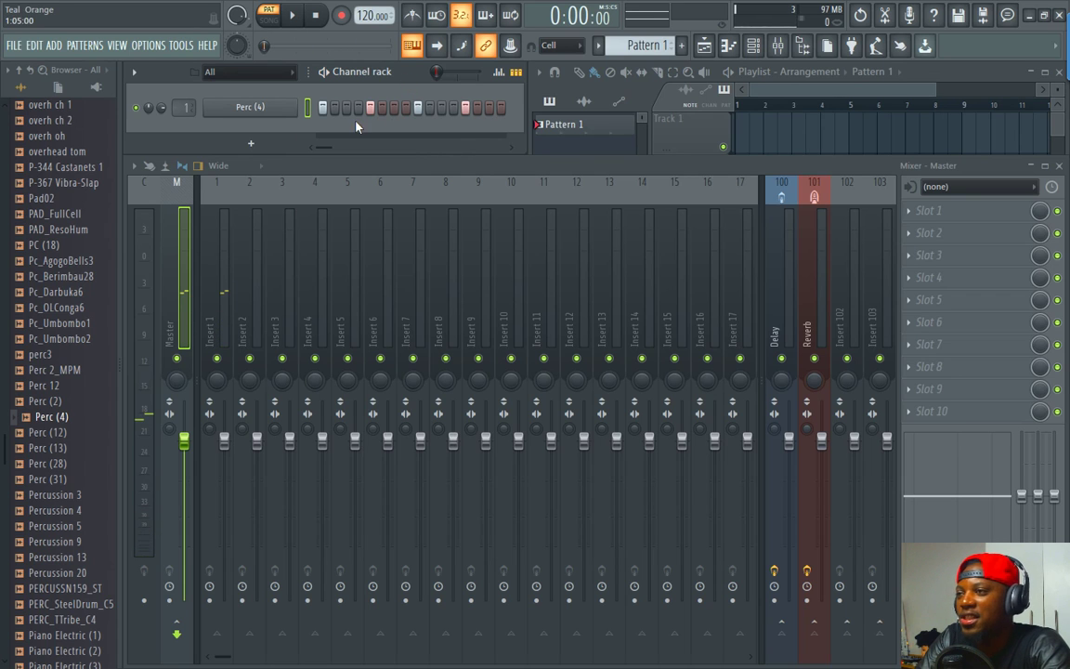
right_click(270, 107)
click(330, 105)
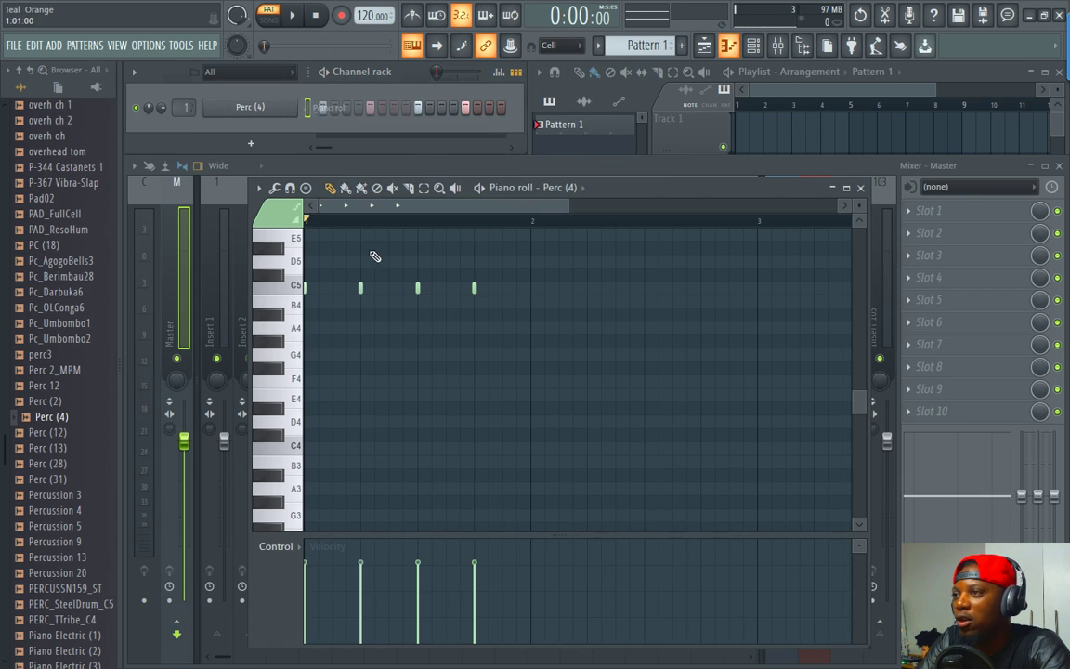
click(330, 328)
drag(330, 328, 337, 289)
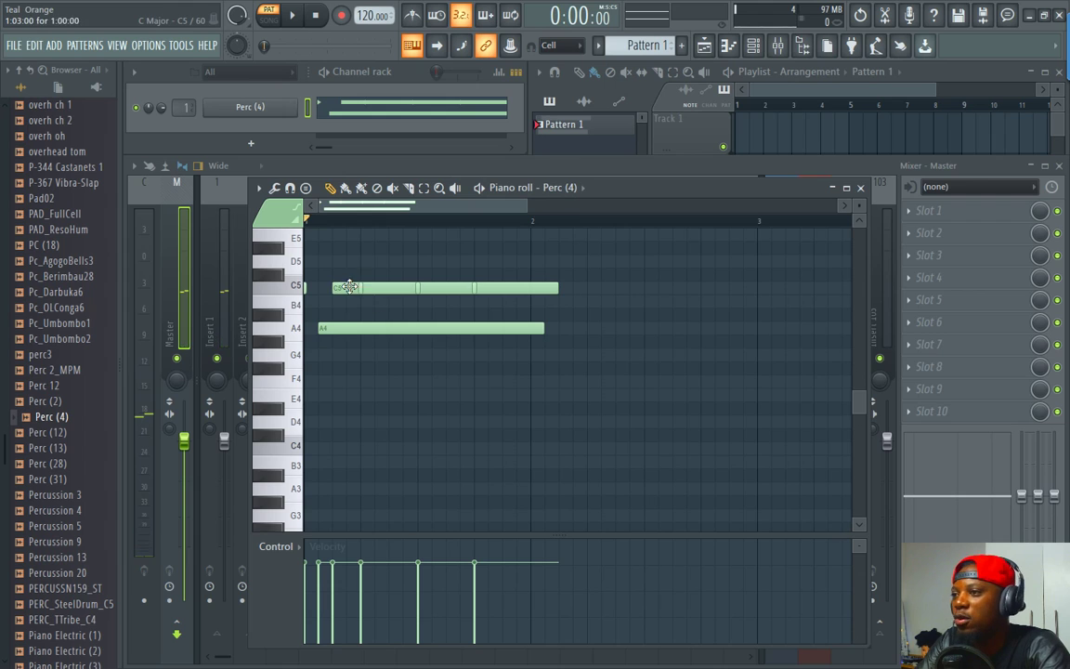
right_click(346, 286)
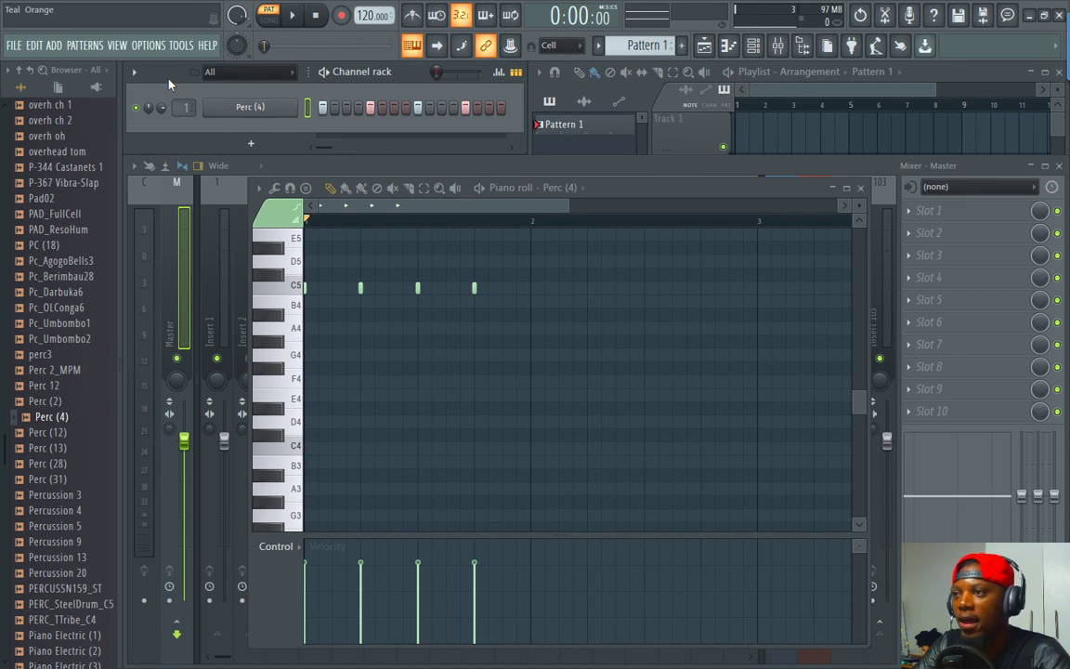
click(861, 188)
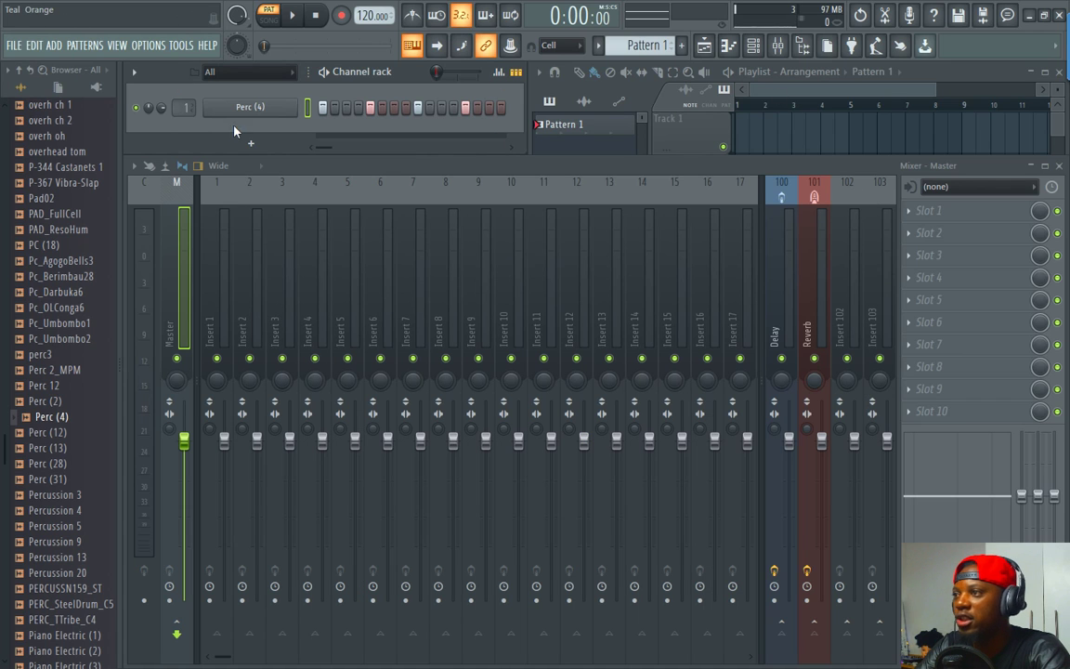
Link the Perc (4) channel to mixer track 1 and raise that track's send level to the Delay track during playback
double_click(187, 110)
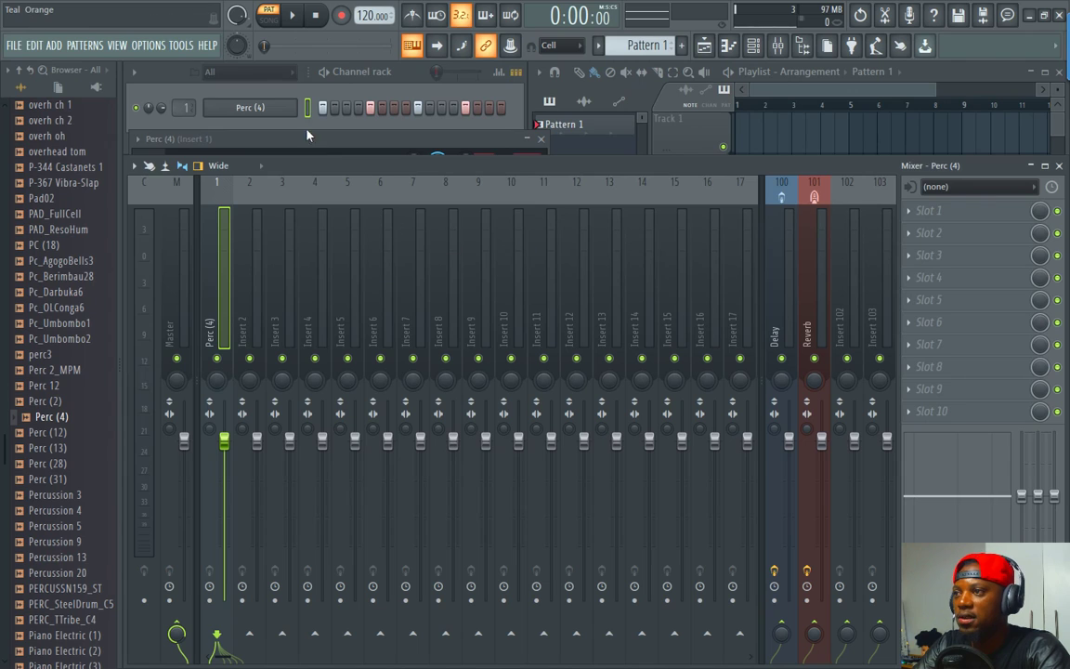
click(308, 136)
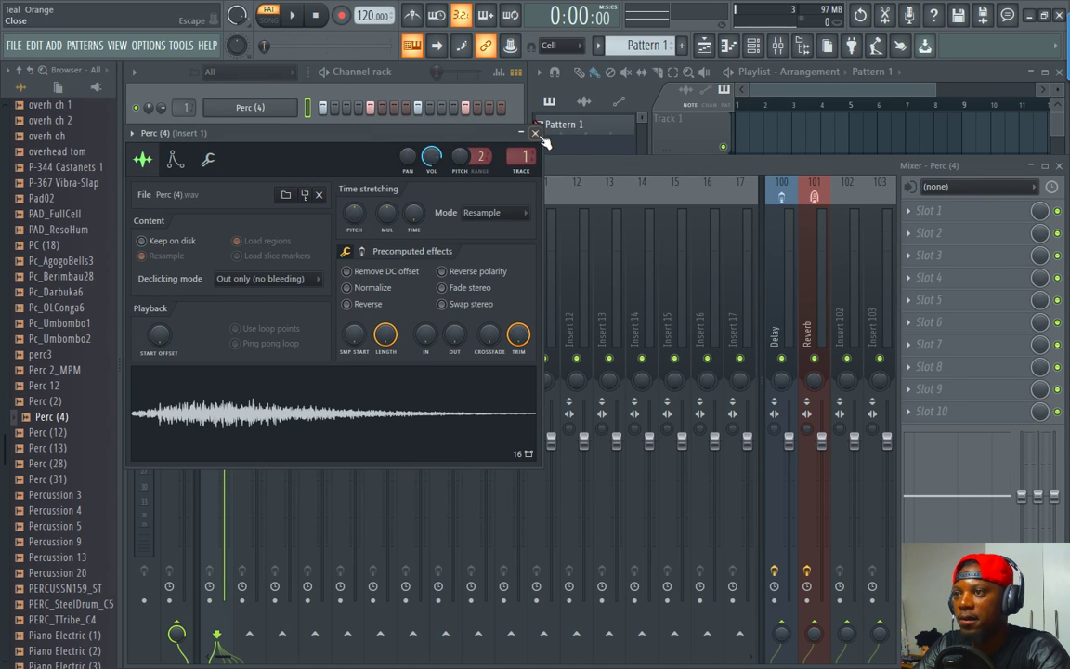
click(536, 134)
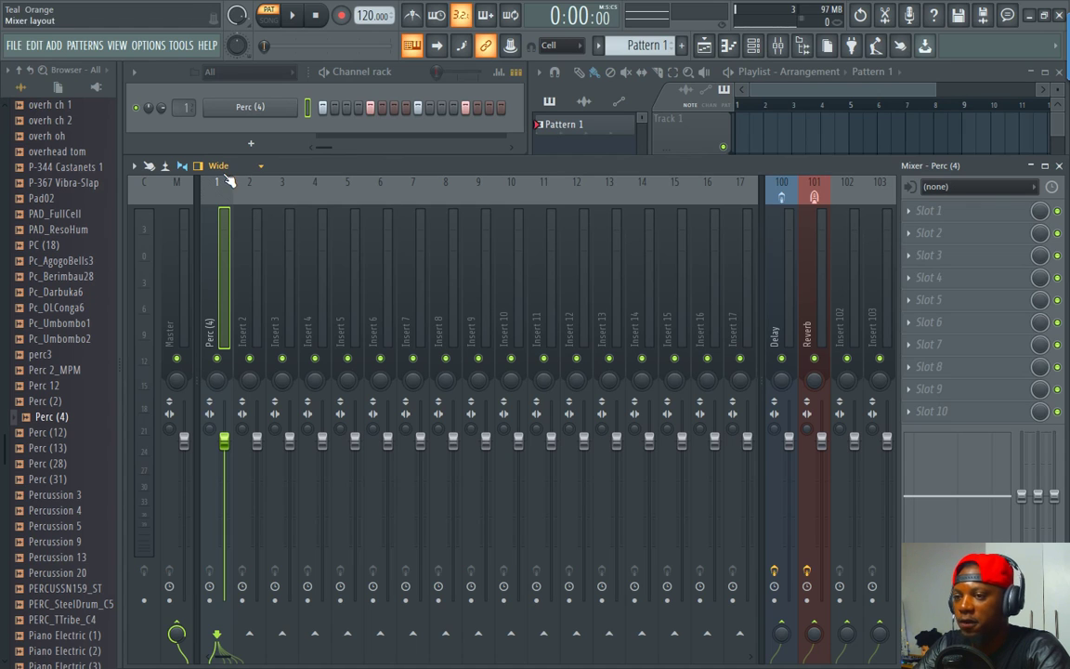
key(space)
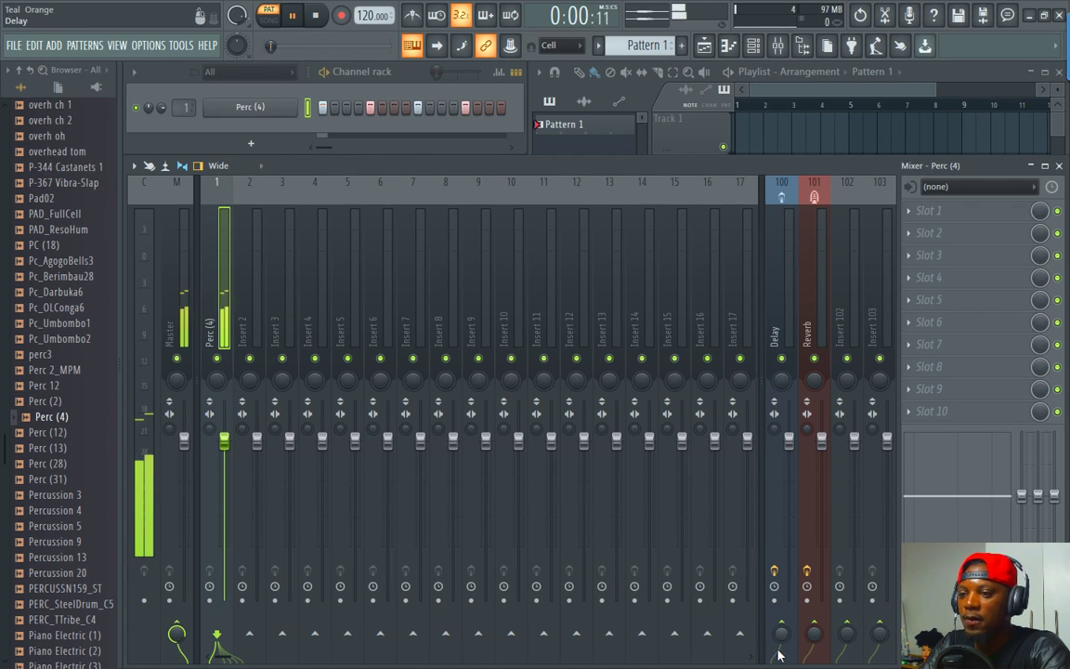
drag(782, 635, 781, 622)
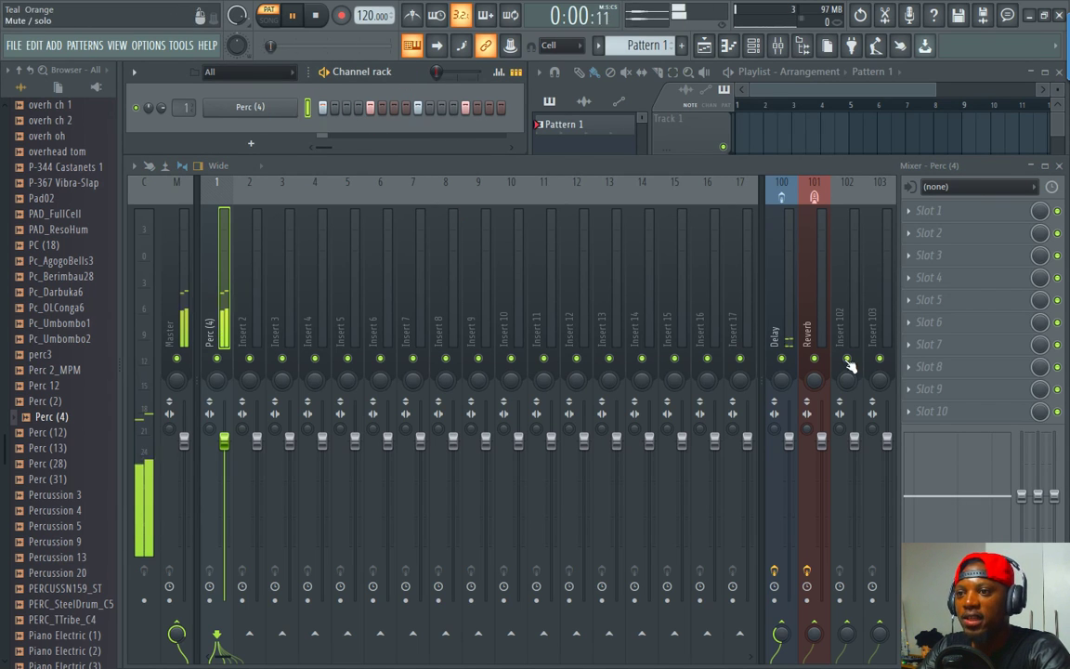
Examine the Fruity delay bank loaded on the Delay mixer track while listening to the pattern, and stop playback
click(777, 318)
click(956, 210)
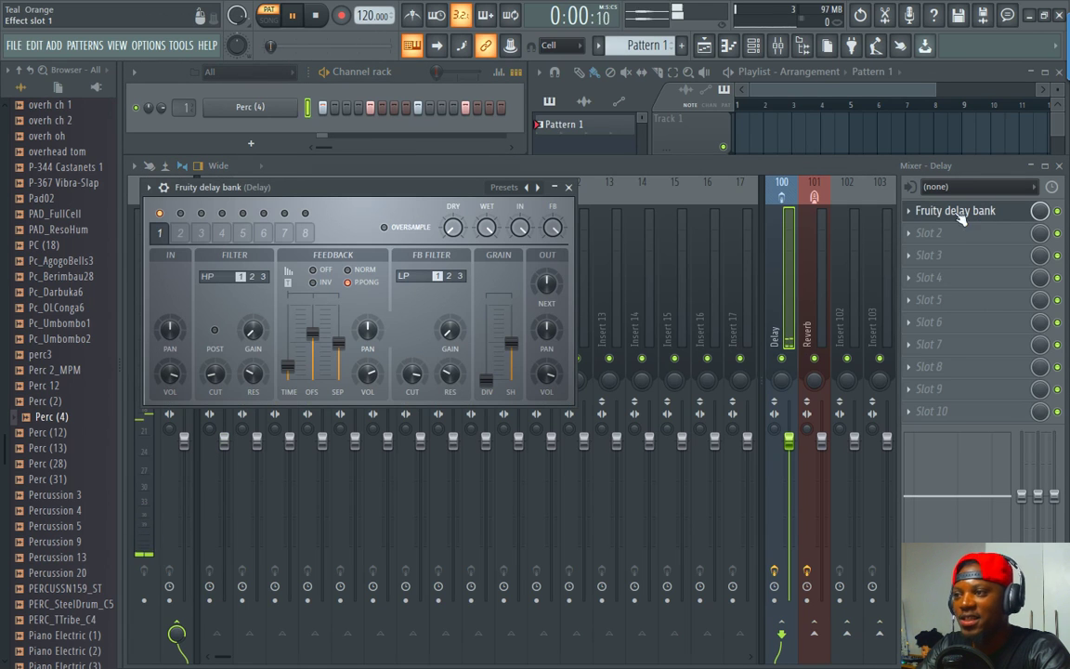
drag(395, 187, 496, 200)
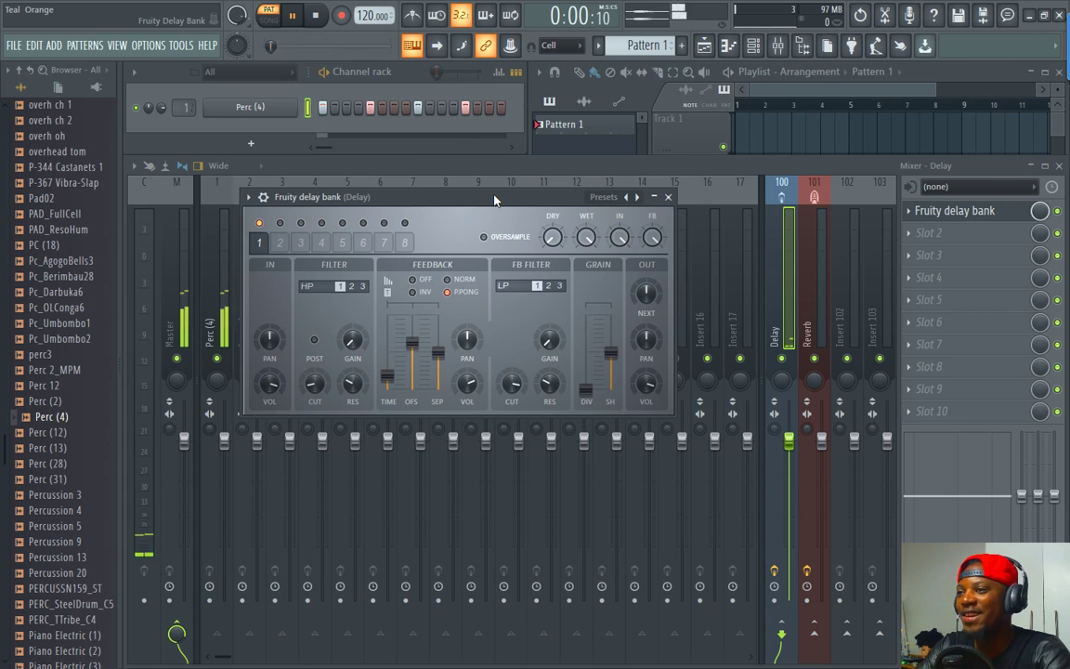
drag(467, 198, 518, 190)
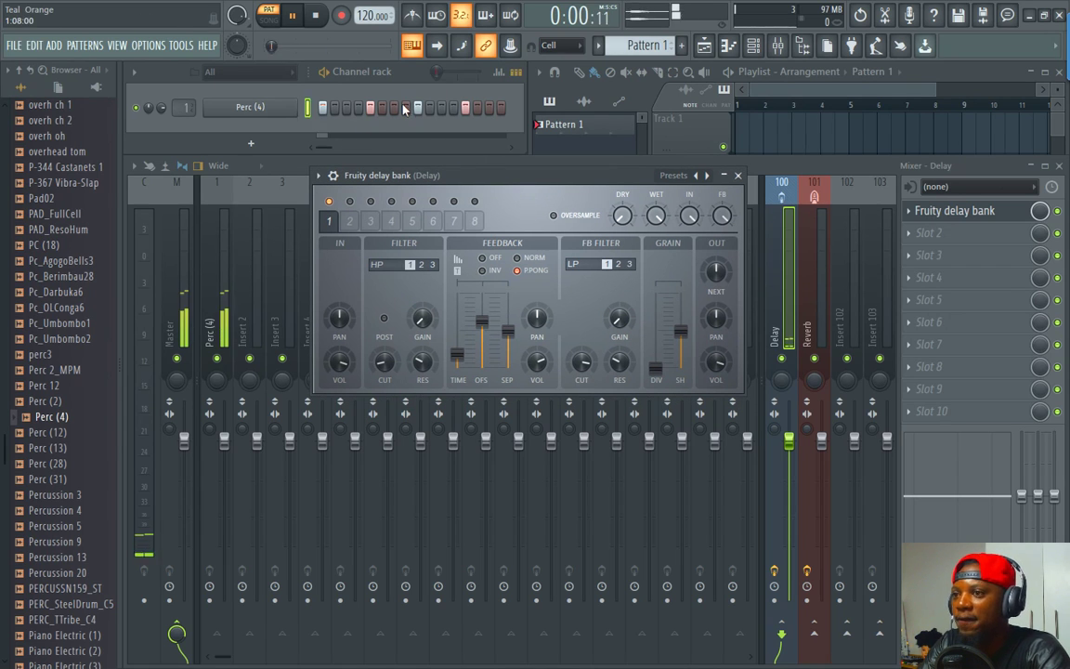
click(362, 68)
key(space)
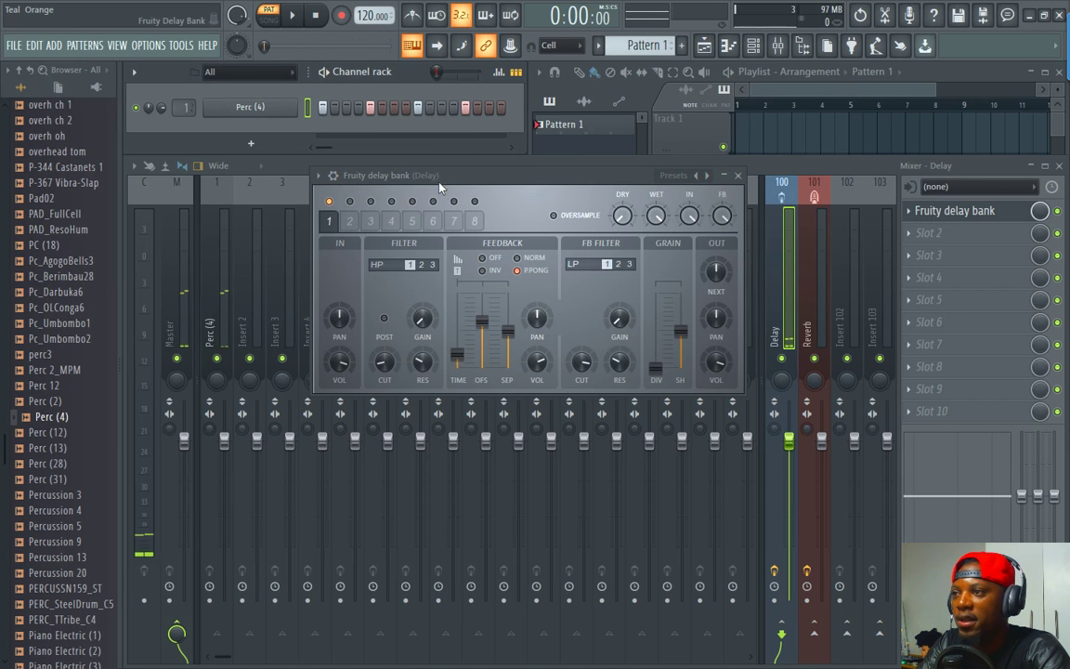
click(449, 178)
drag(483, 183, 470, 203)
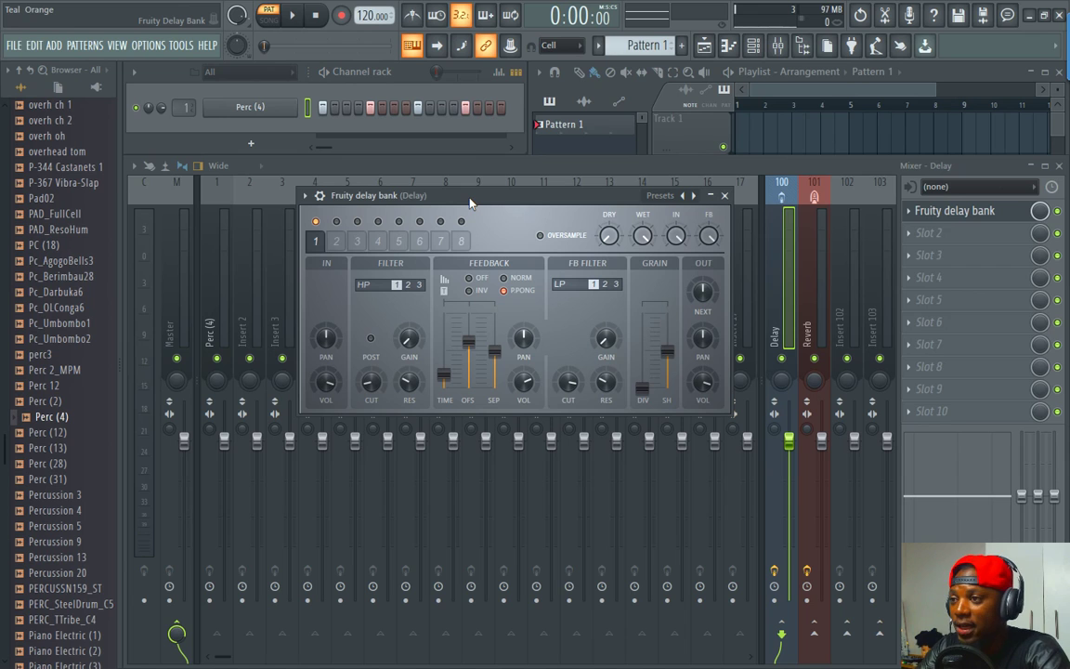
Replace Fruity delay bank in the Delay track's first effect slot with Fruity Delay 3
click(793, 278)
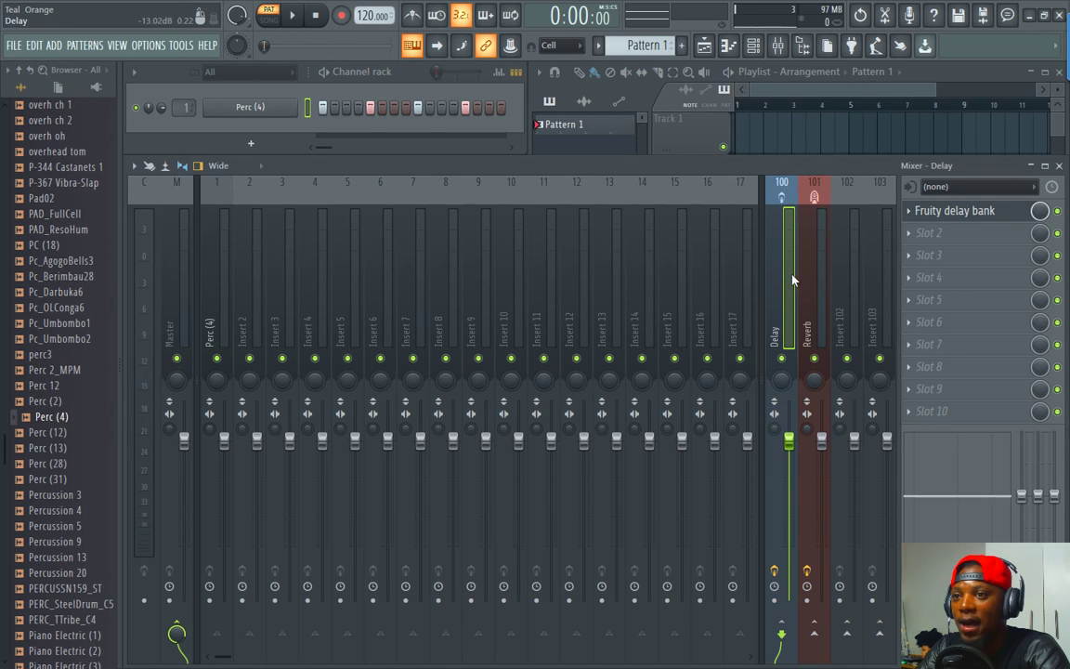
click(909, 213)
mouse_move(924, 231)
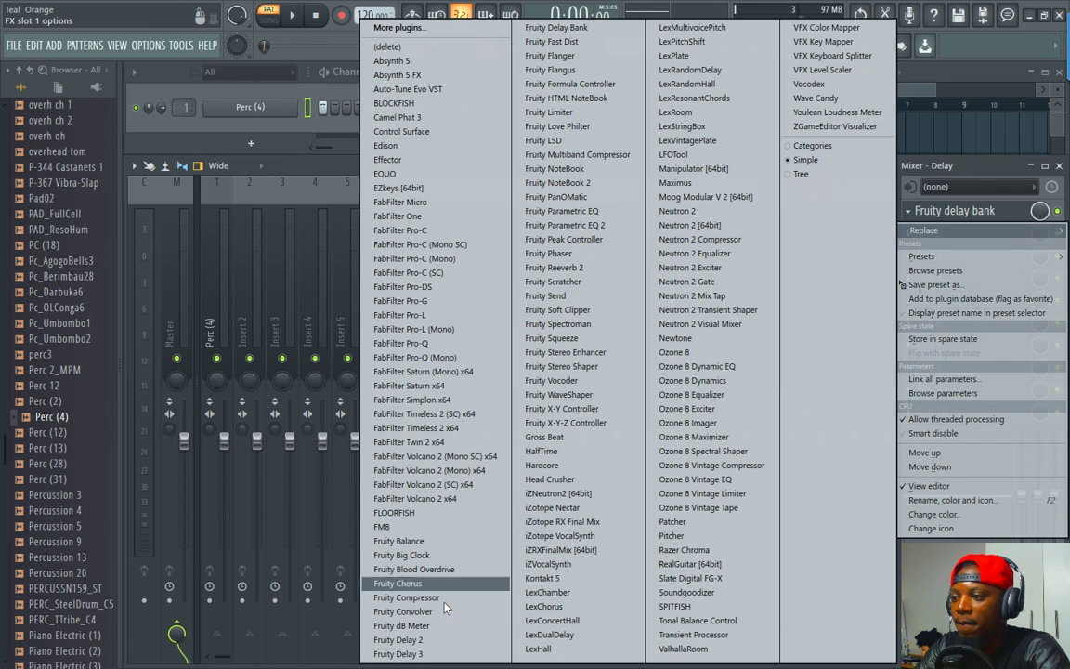
click(400, 654)
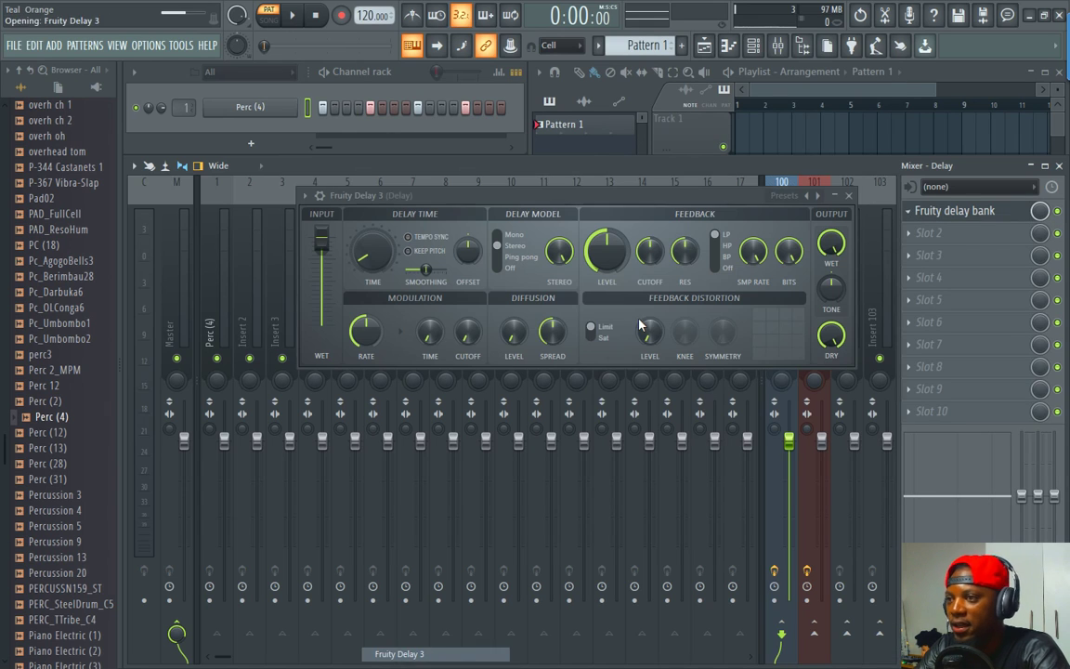
drag(636, 196, 660, 227)
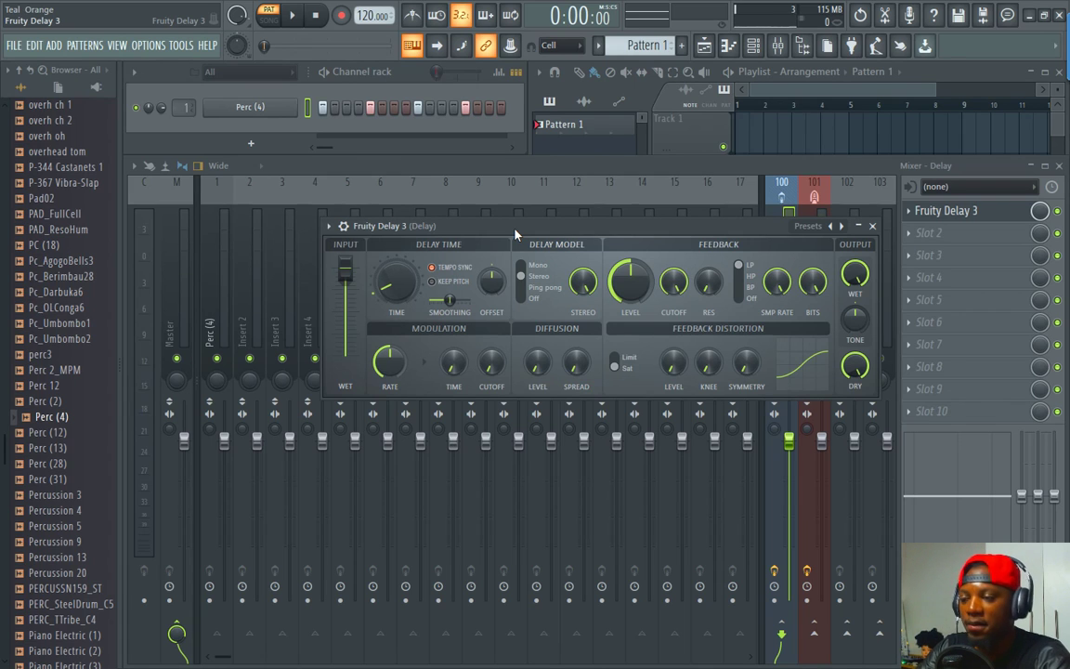
During playback, raise the delay-time offset to about 72.5% and switch the delay model to Ping pong with the pan further right
key(space)
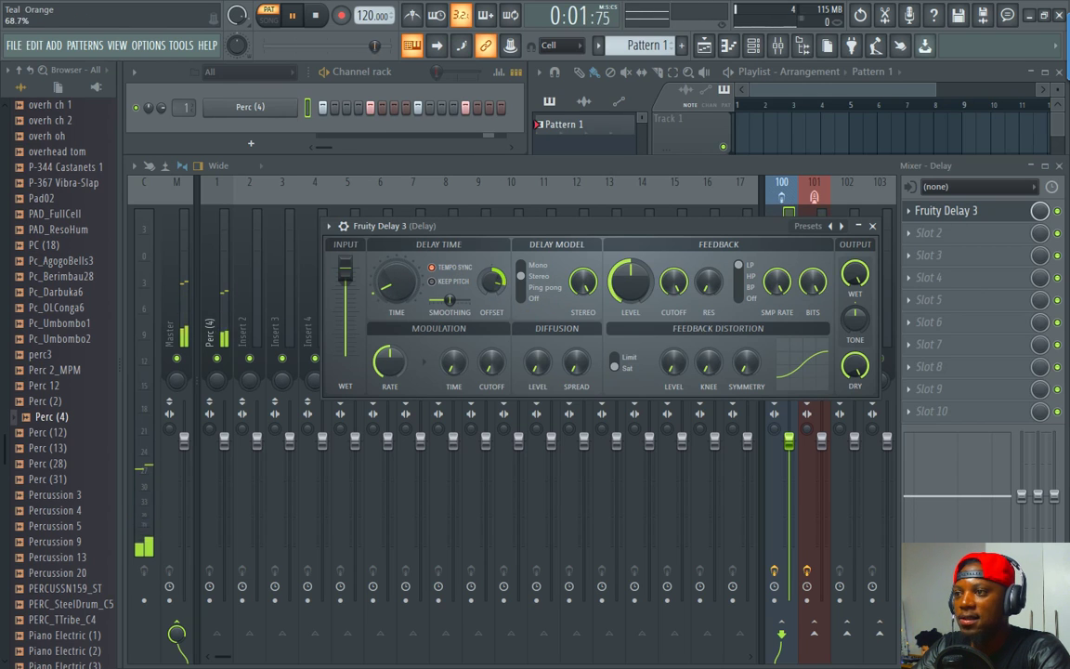
mouse_move(492, 280)
mouse_down()
mouse_move(493, 316)
mouse_move(492, 284)
mouse_up()
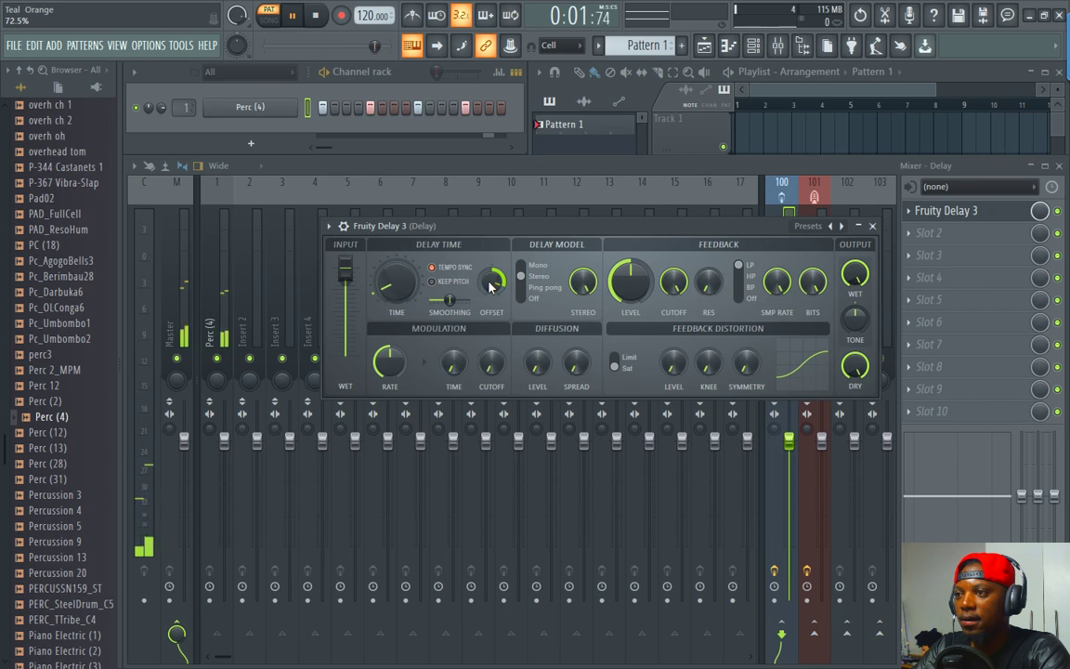
click(539, 287)
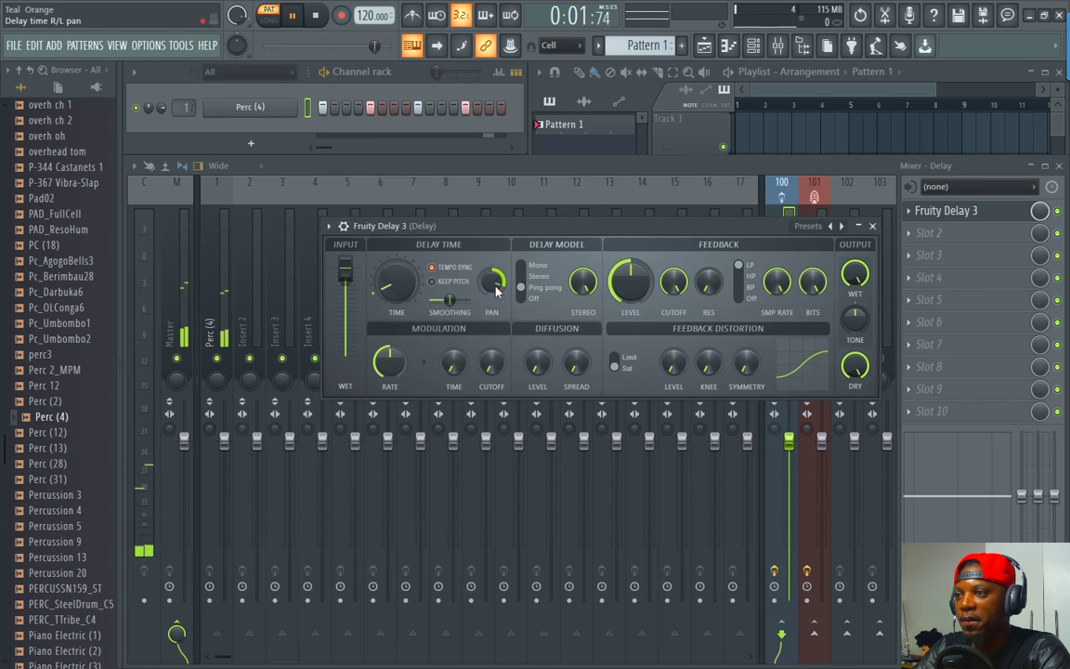
drag(495, 290, 495, 292)
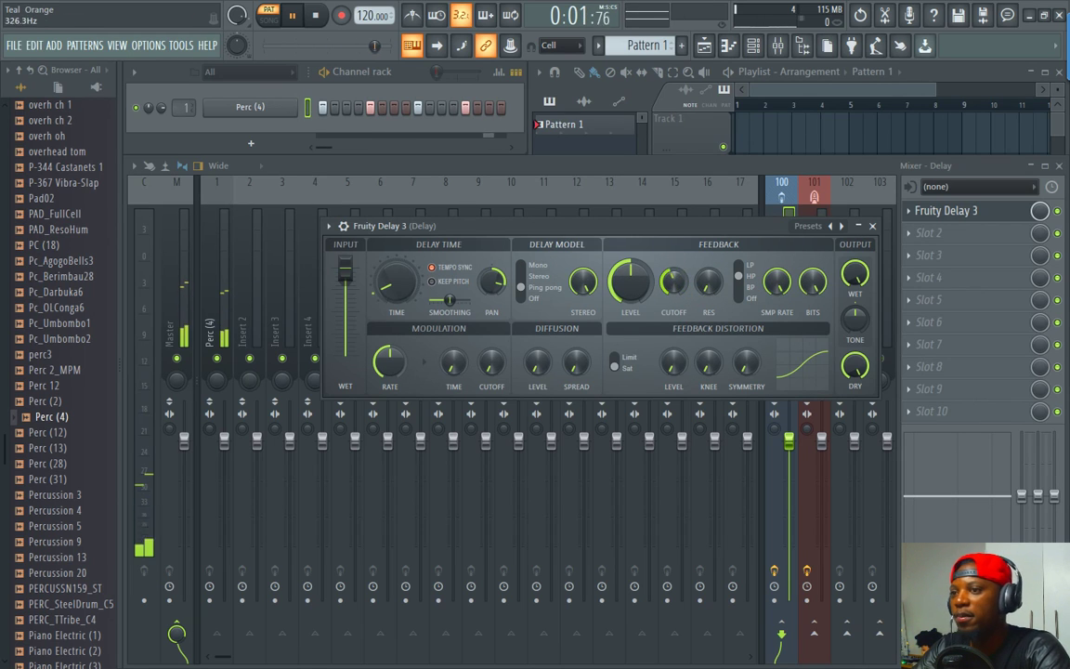
Raise the cutoff of the high-pass feedback filter and add time and cutoff modulation at a 4.9 Hz rate
drag(673, 282, 673, 287)
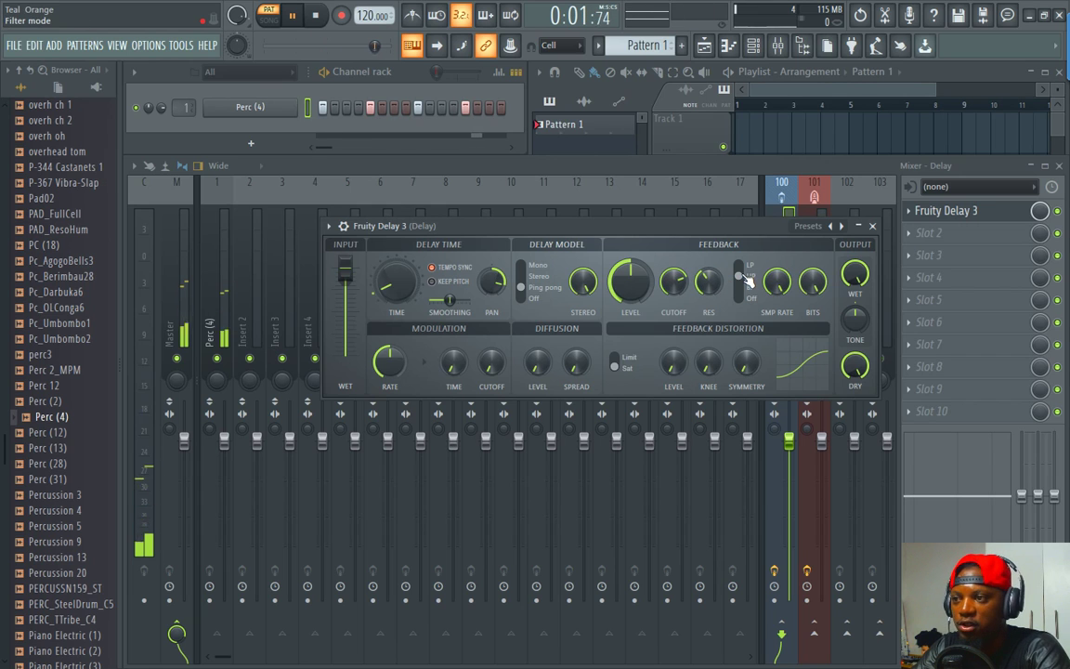
click(395, 367)
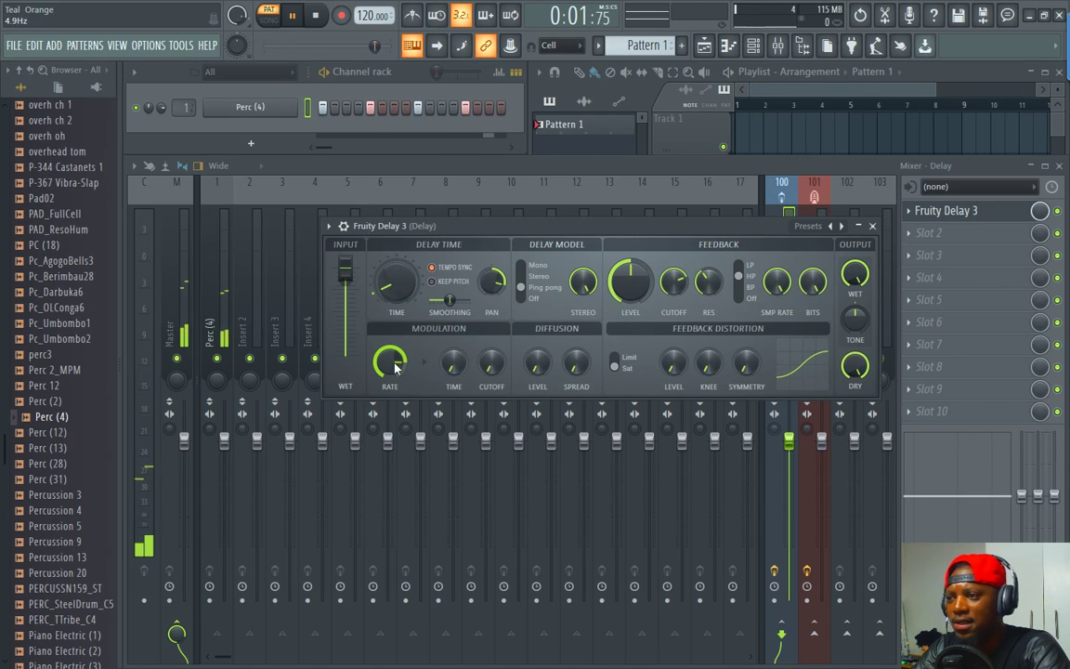
drag(453, 365, 491, 353)
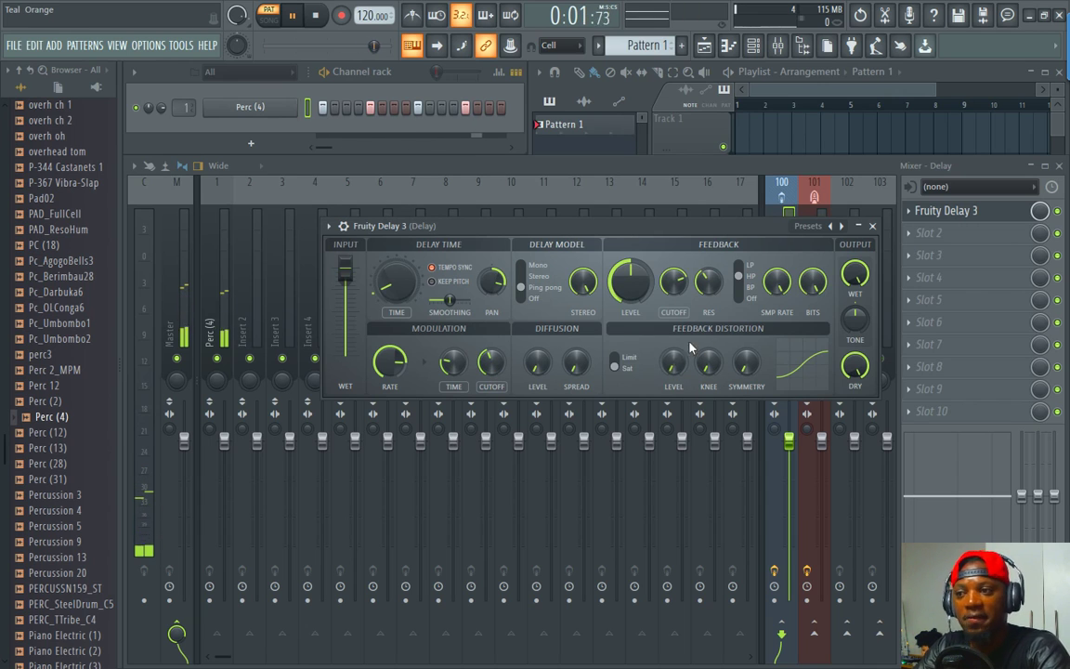
Raise the delay's feedback distortion level, knee and symmetry, increase the feedback level, and set the delay time to 1:0
drag(708, 363, 746, 345)
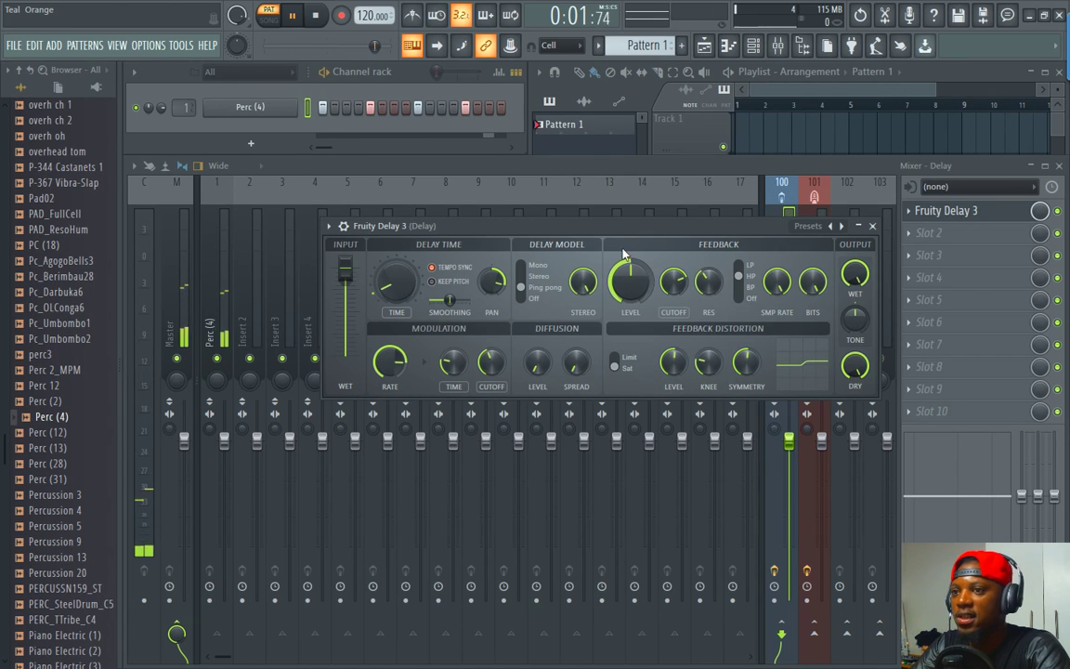
drag(630, 282, 630, 292)
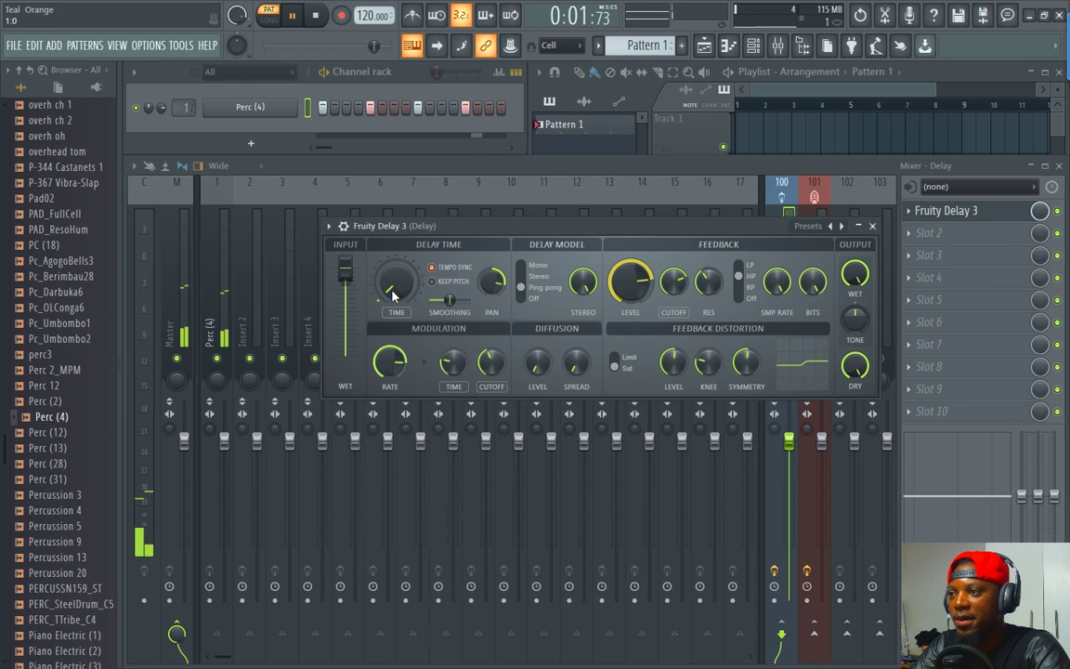
Add the Pc_Umbombo2 sample as a new channel in Pattern 1 and place a hit on its step 12
click(71, 340)
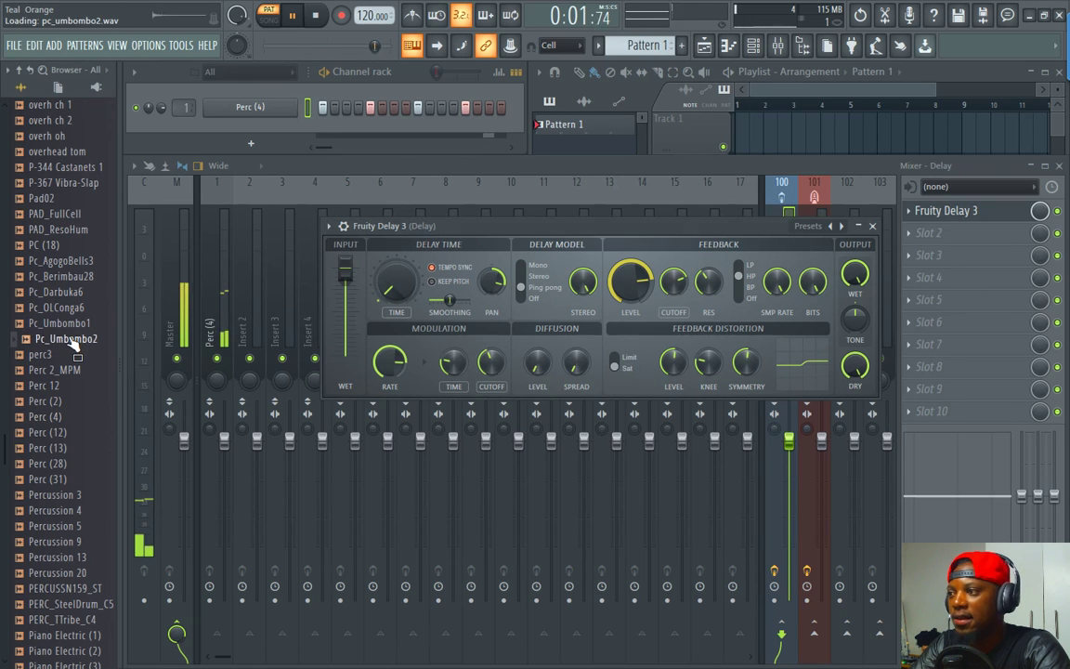
drag(73, 344, 403, 149)
click(453, 116)
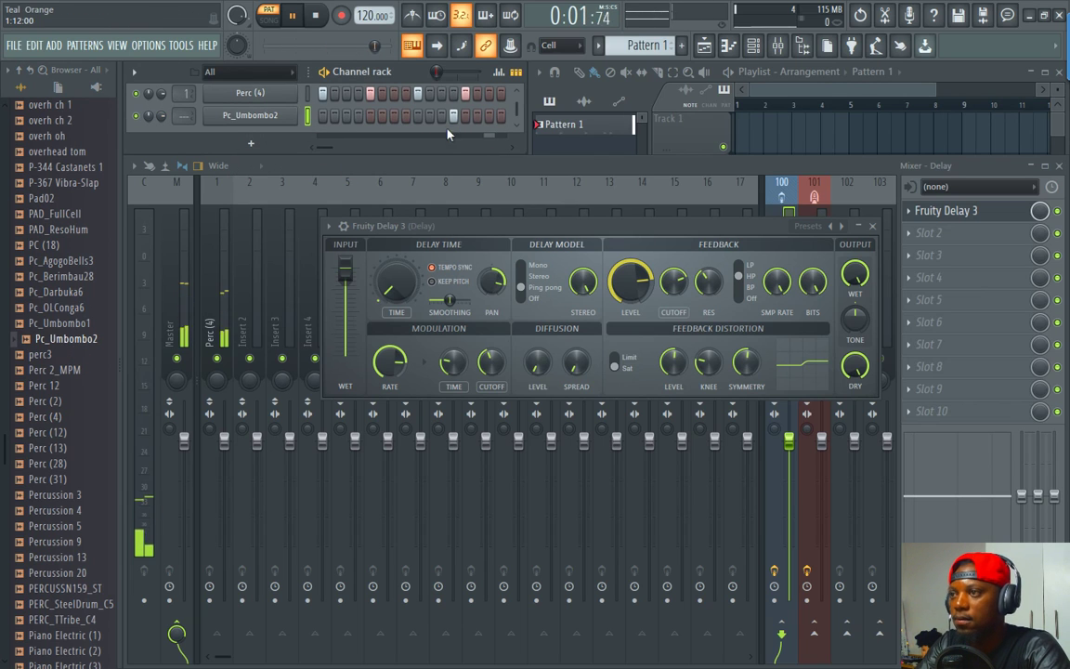
Route the Pc_Umbombo2 channel to mixer track 2 and send that track to the Delay track
click(258, 125)
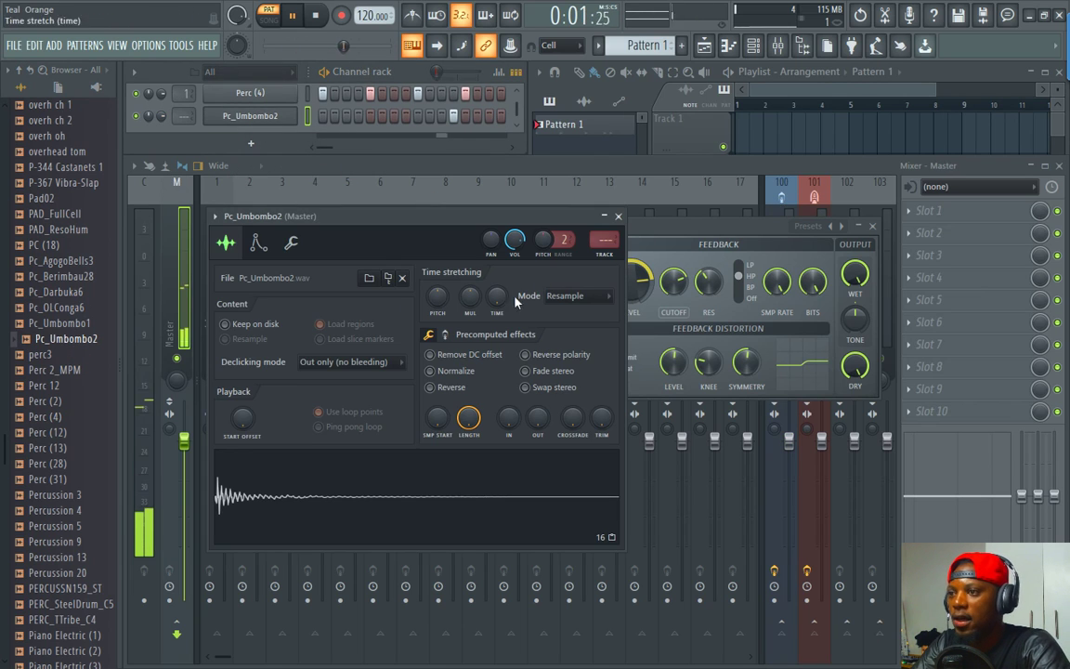
click(602, 239)
key(ctrl+l)
click(781, 634)
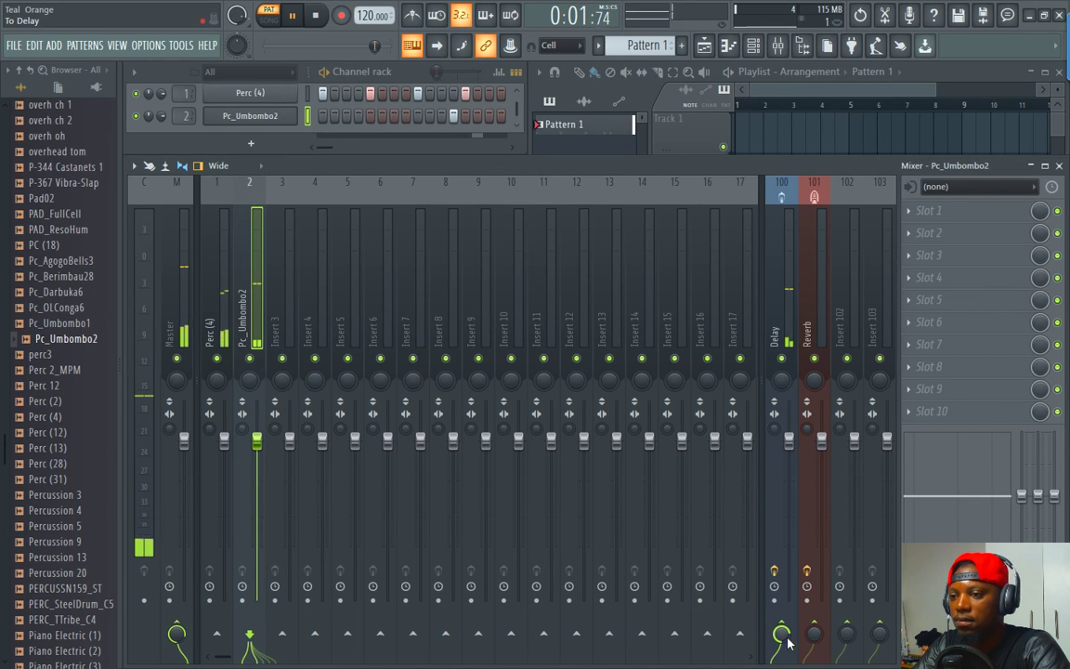
In the Delay track's Fruity Delay 3, reduce the cutoff modulation, turn off the feedback filter, and lower the feedback level to 88.7%
click(785, 302)
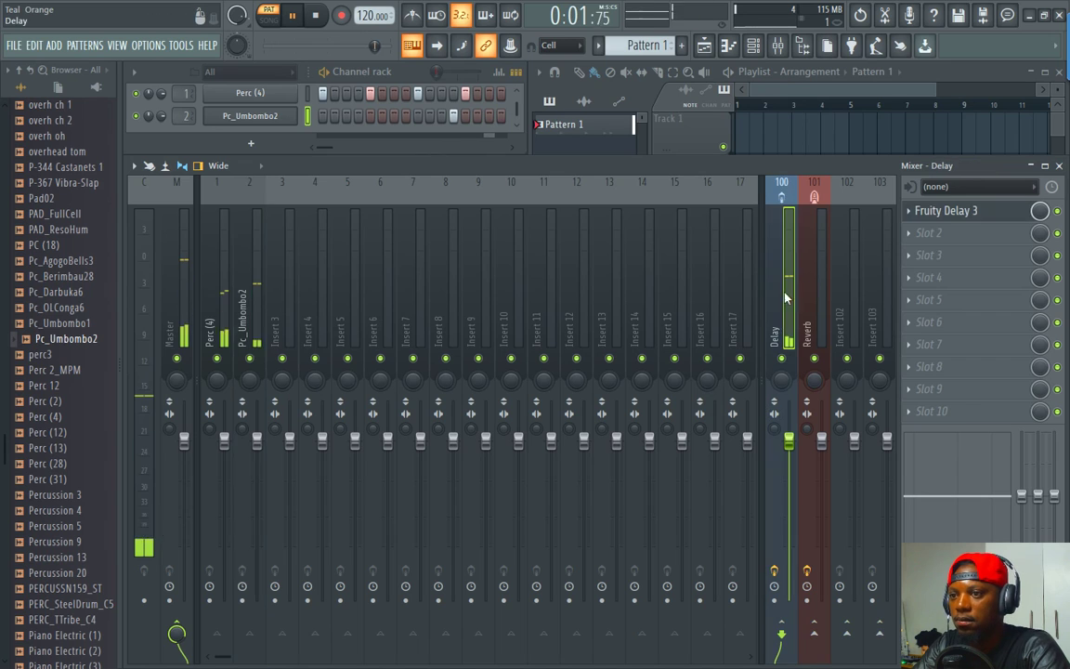
click(975, 213)
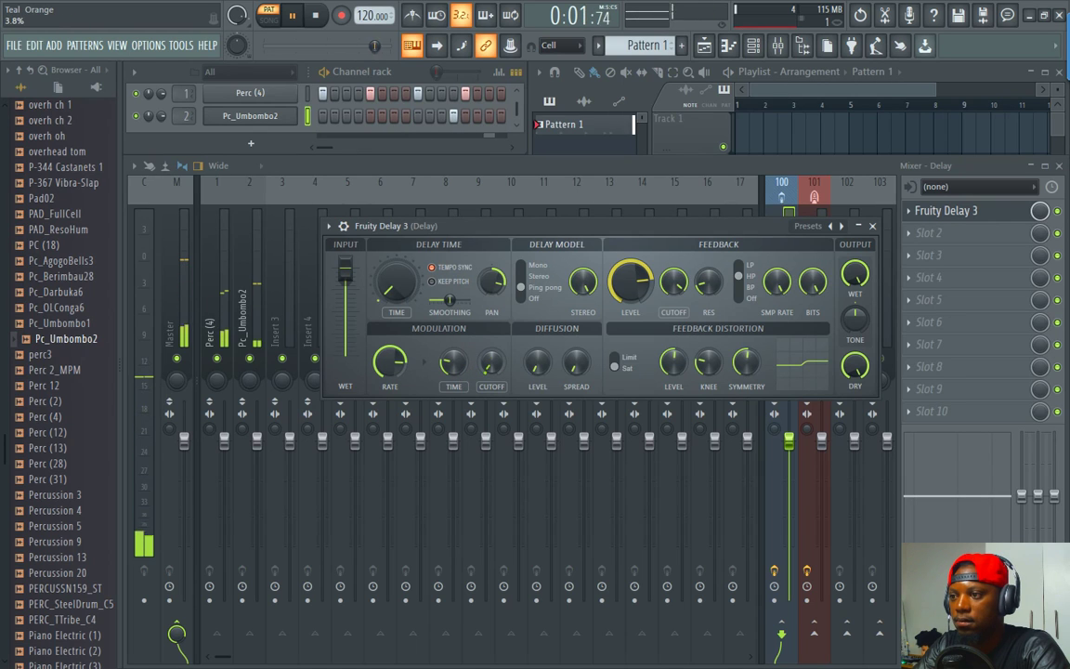
click(749, 299)
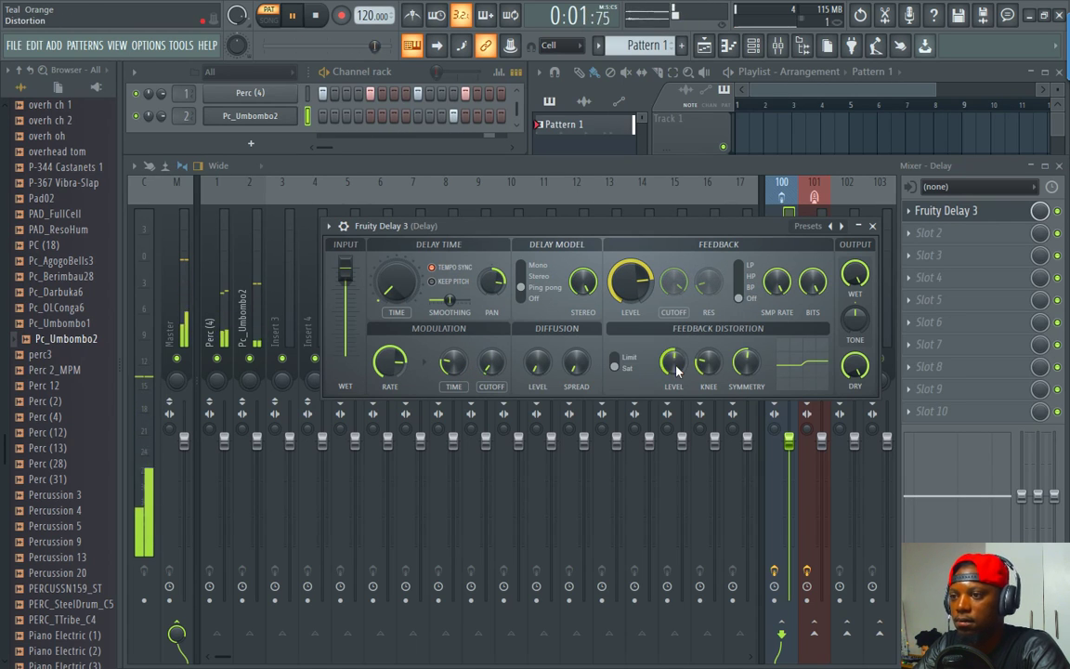
scroll(628, 296, down, 3)
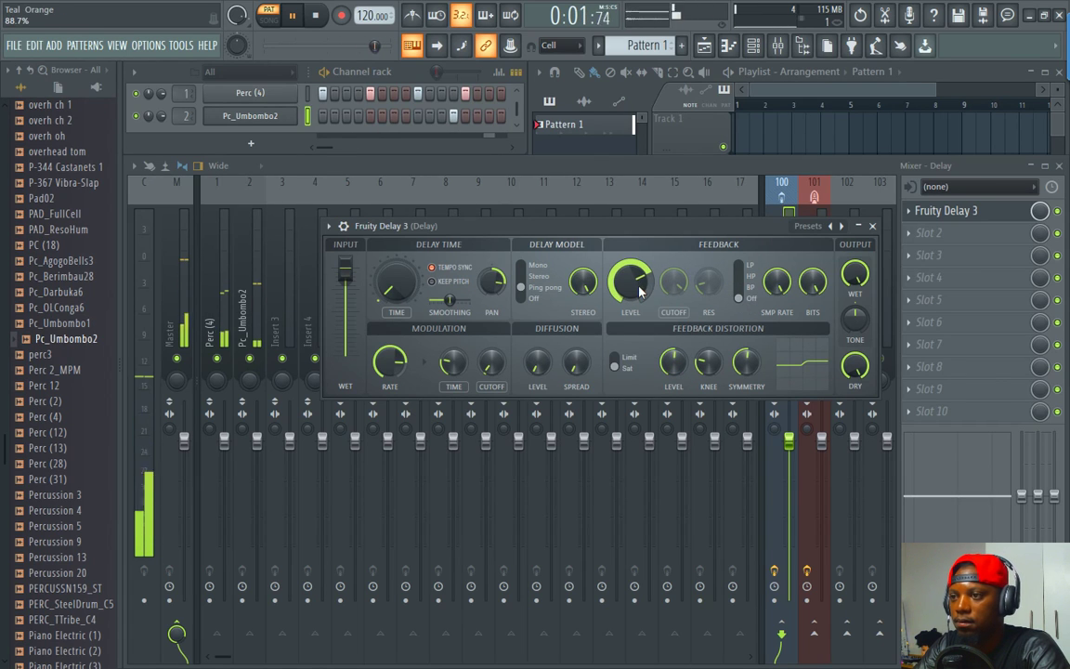
click(873, 226)
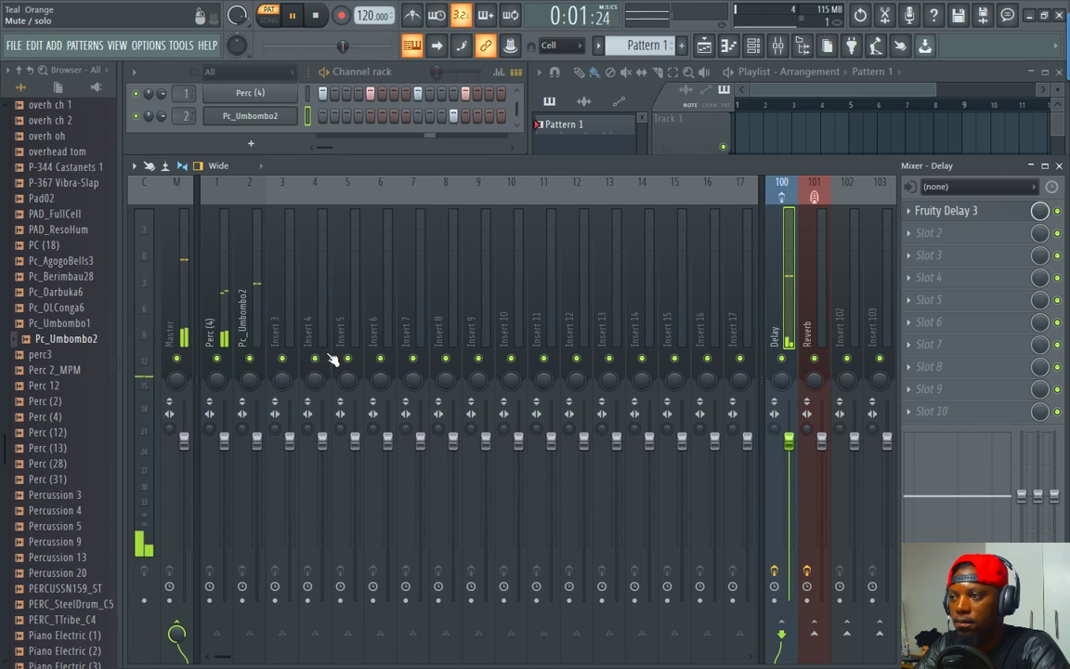
Bring the Pc_Umbombo2 track's send level to Delay down to 0% and stop playback
click(253, 320)
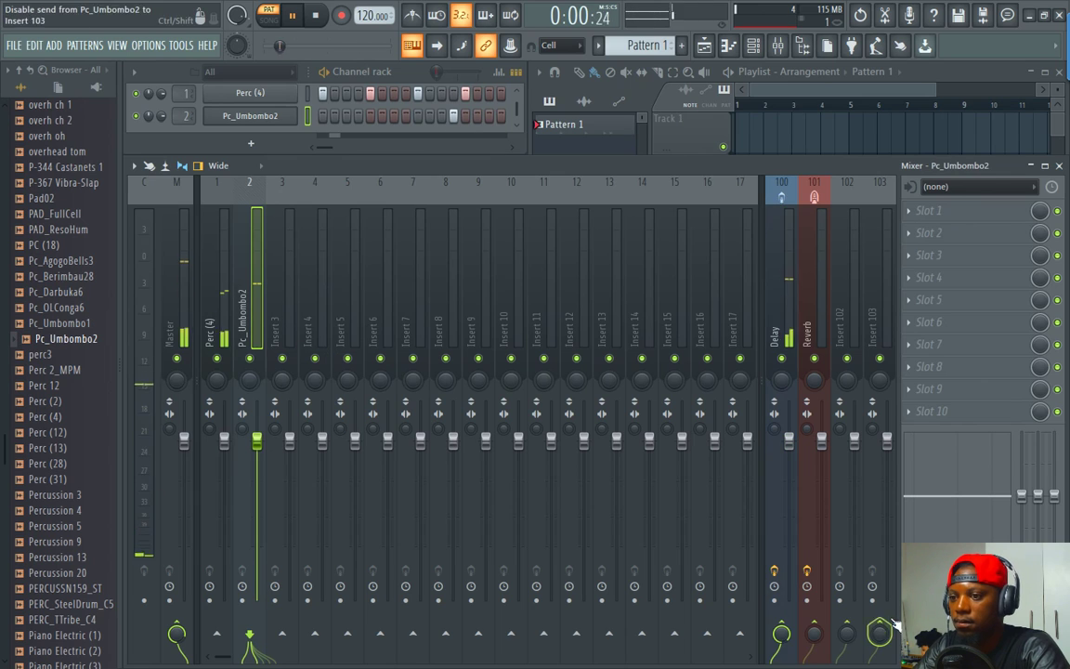
click(220, 289)
click(252, 295)
key(space)
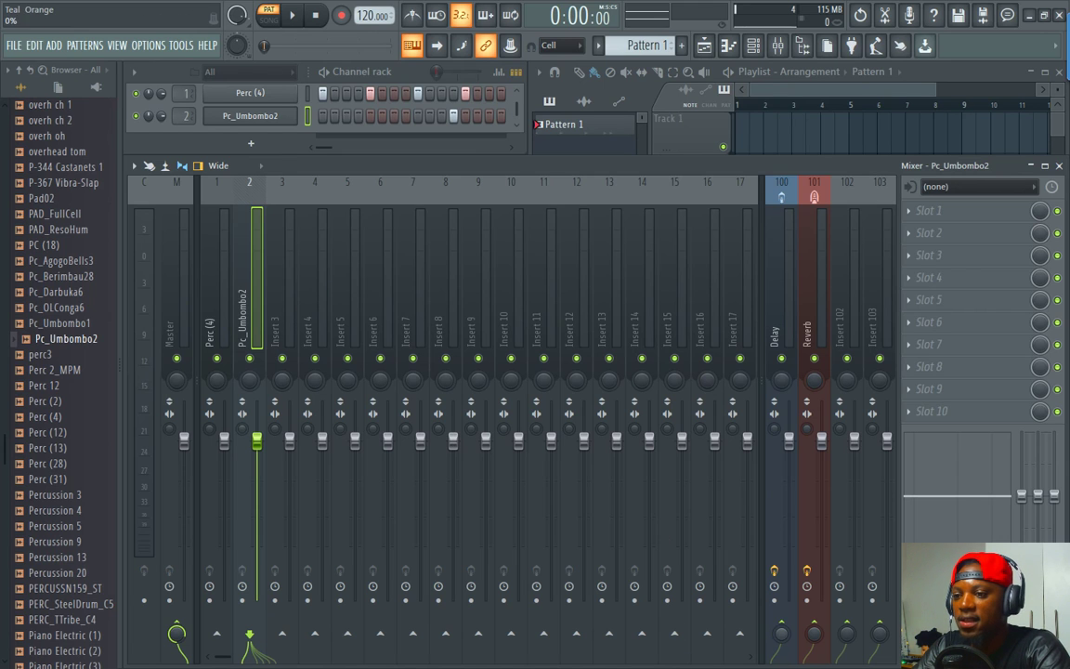
Load Fruity Delay 3 into effect slot 4 of the Pc_Umbombo2 track and shorten its delay time during playback
click(929, 277)
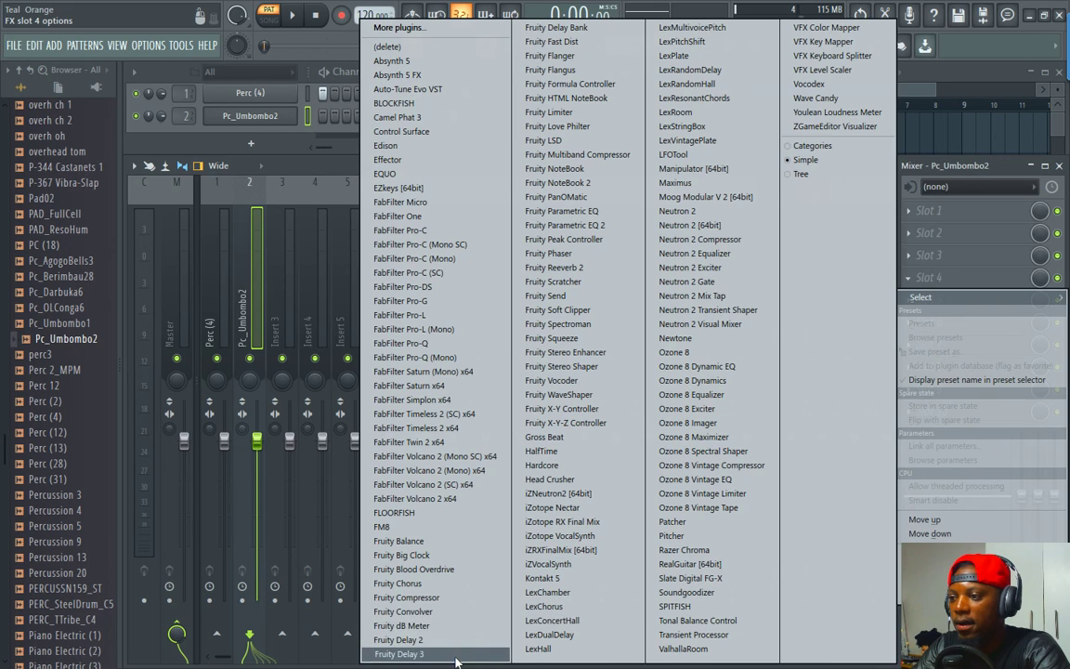
click(399, 650)
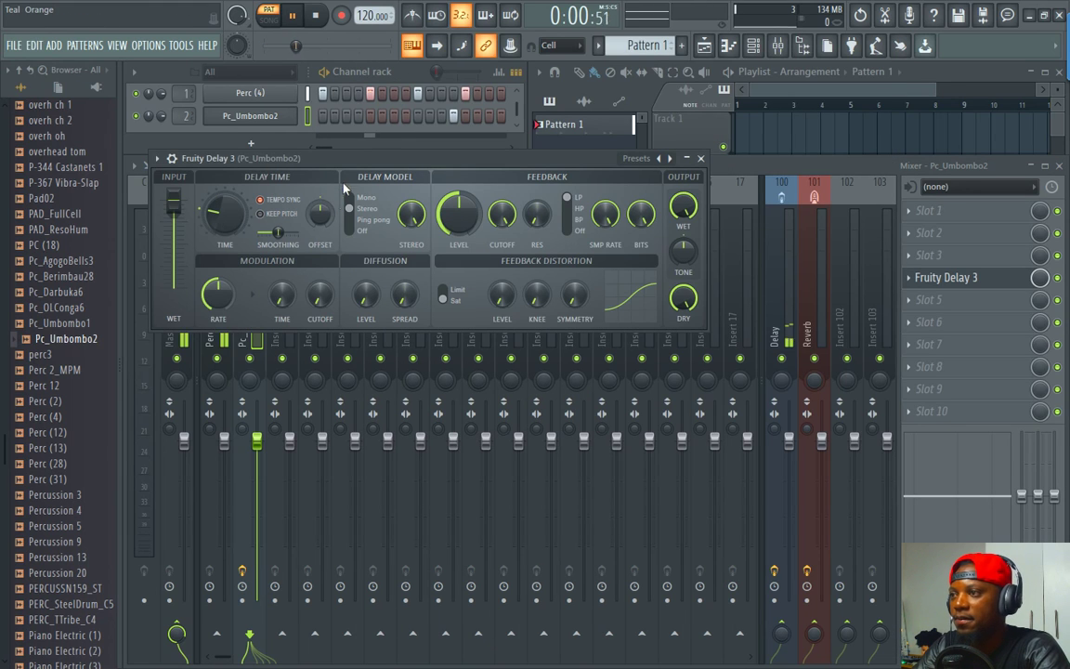
drag(316, 159, 444, 255)
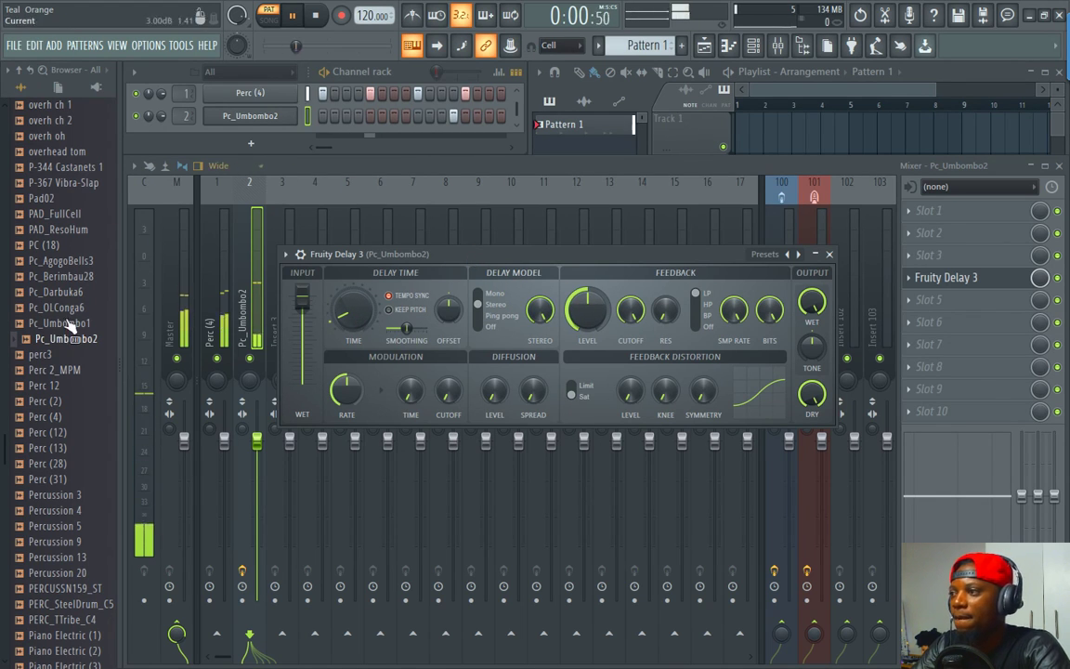
Audition several percussion samples in the browser and add Percussion 13 as a new channel in the pattern
click(446, 128)
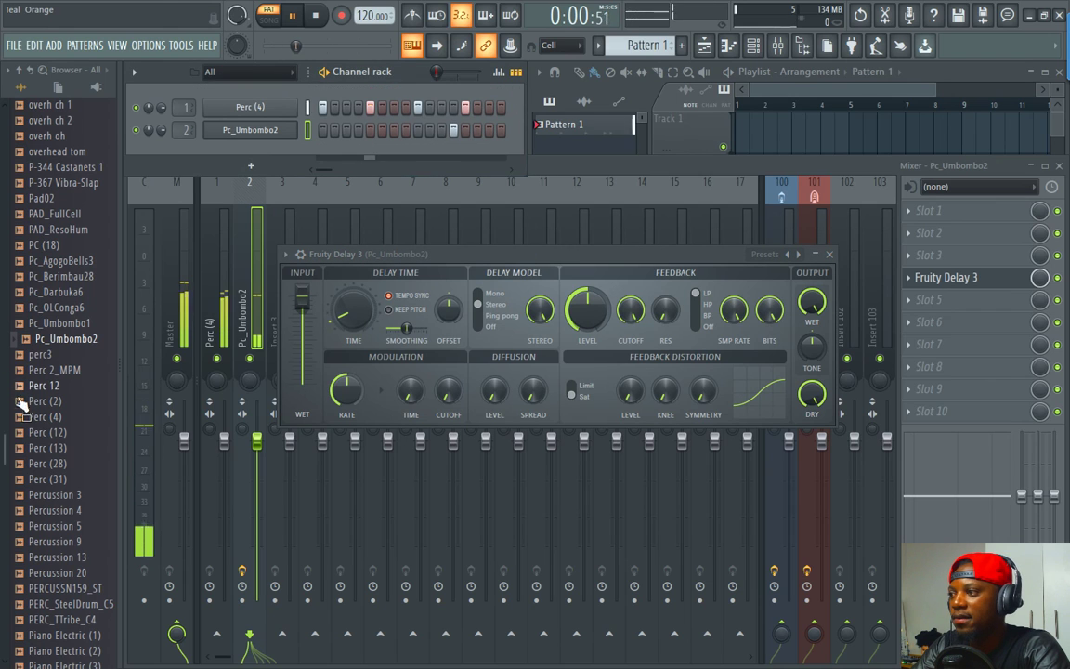
drag(23, 402, 56, 479)
click(56, 494)
click(60, 510)
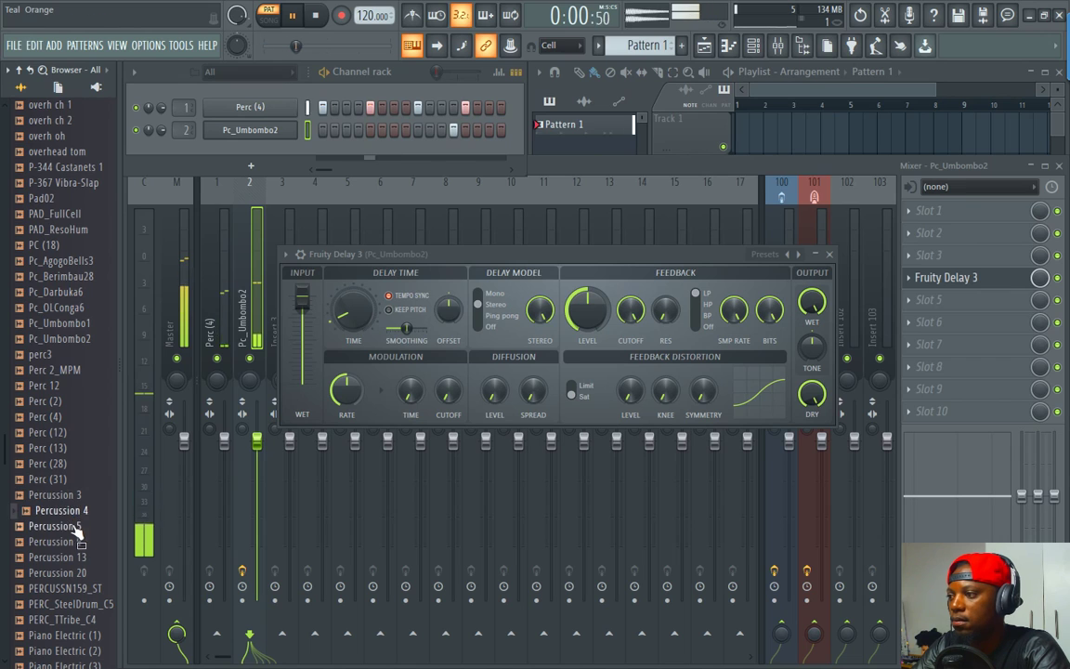
click(78, 526)
click(82, 542)
click(86, 557)
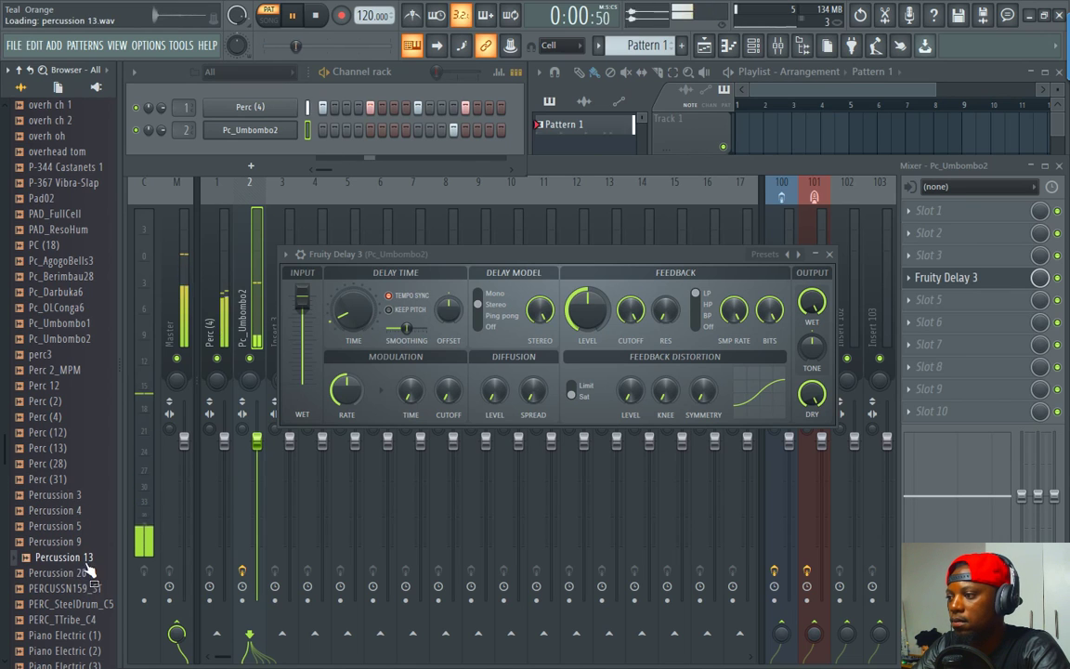
drag(86, 569, 331, 162)
Restart playback and place Percussion 13 hits on steps 3 and 11
key(space)
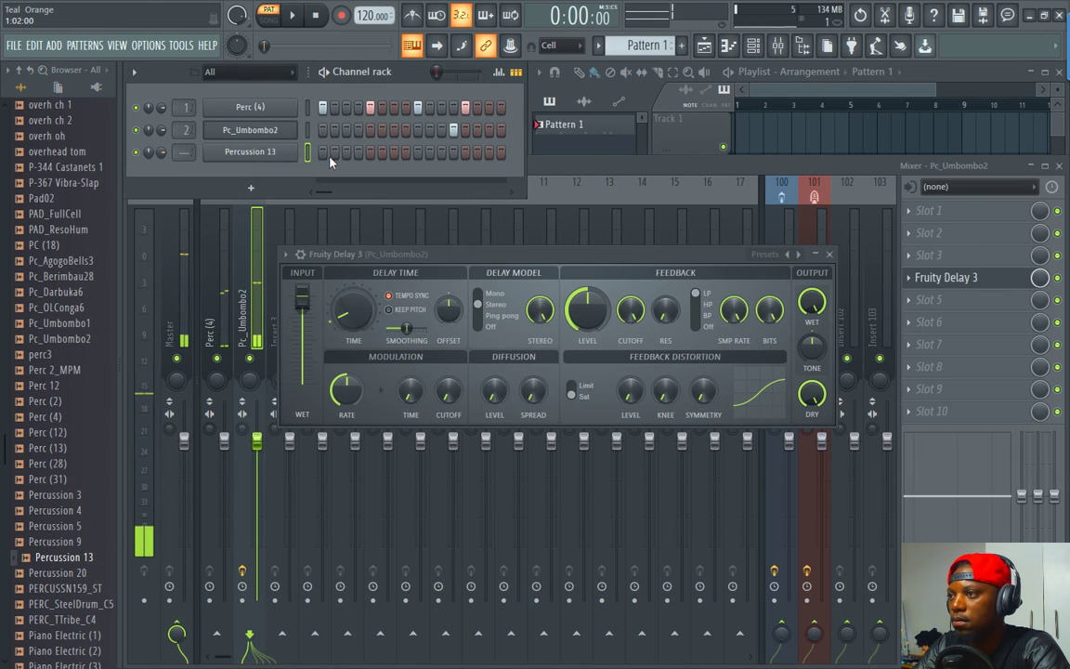
key(space)
click(347, 152)
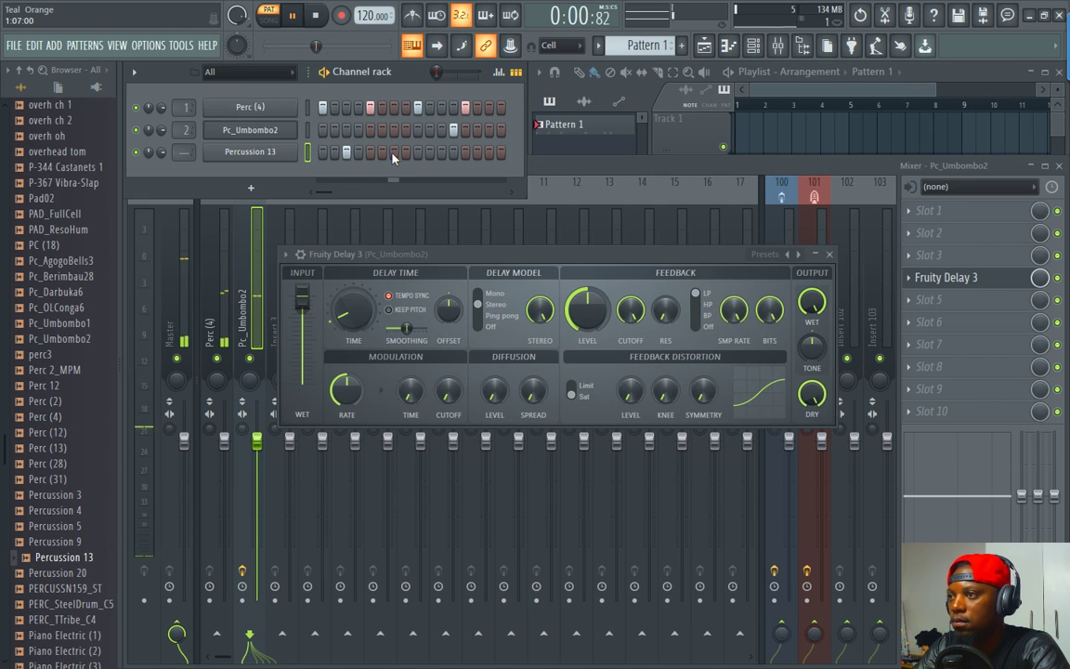
click(454, 151)
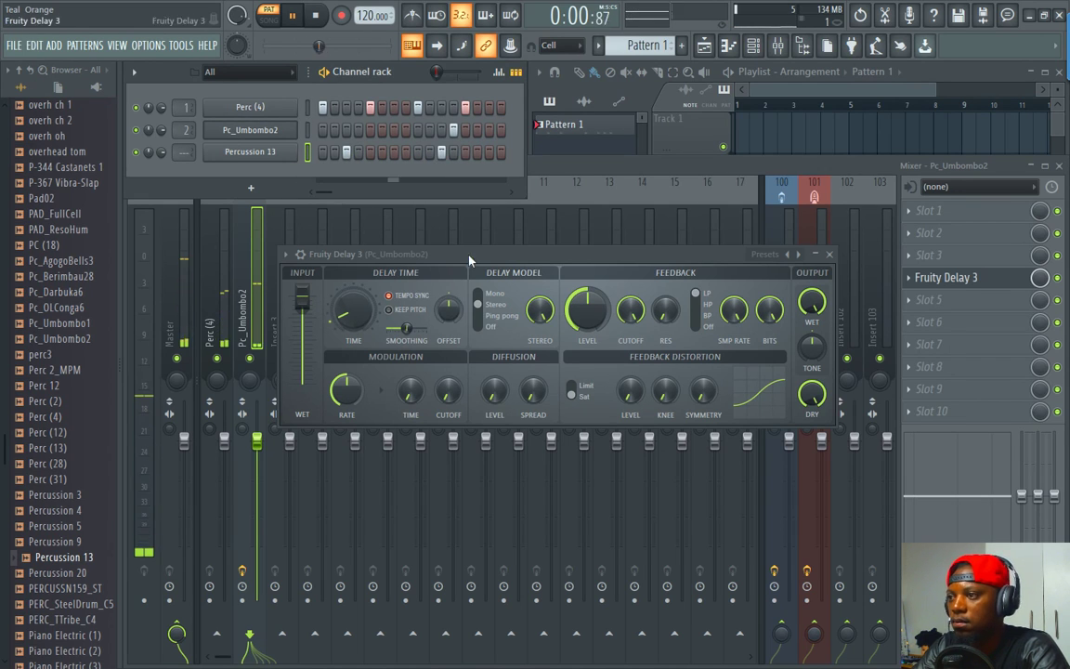
click(251, 309)
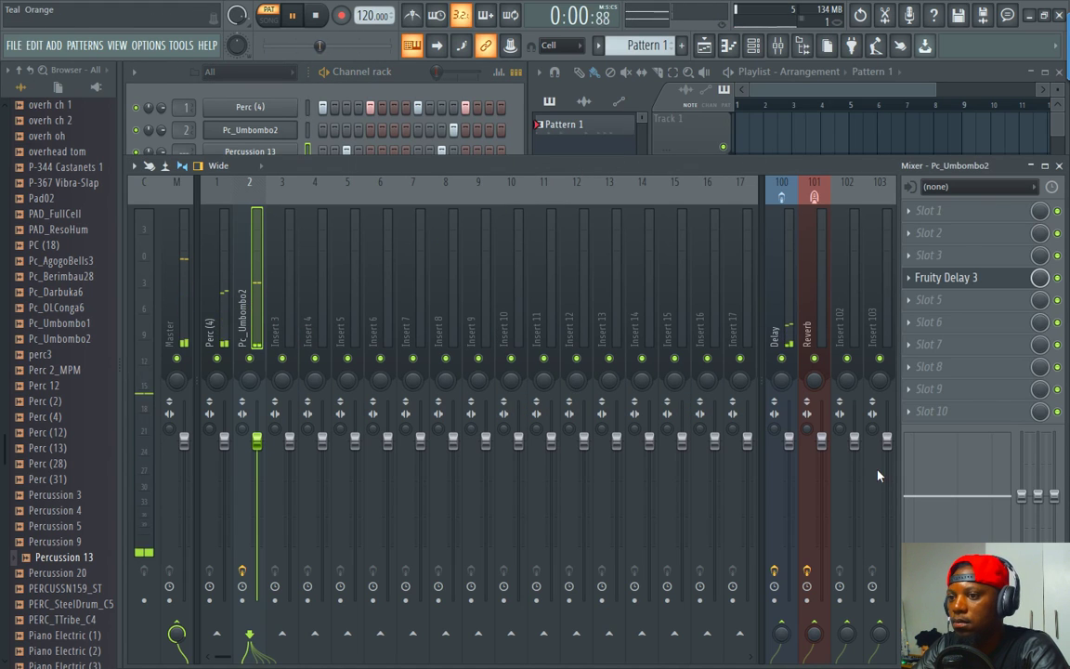
click(946, 276)
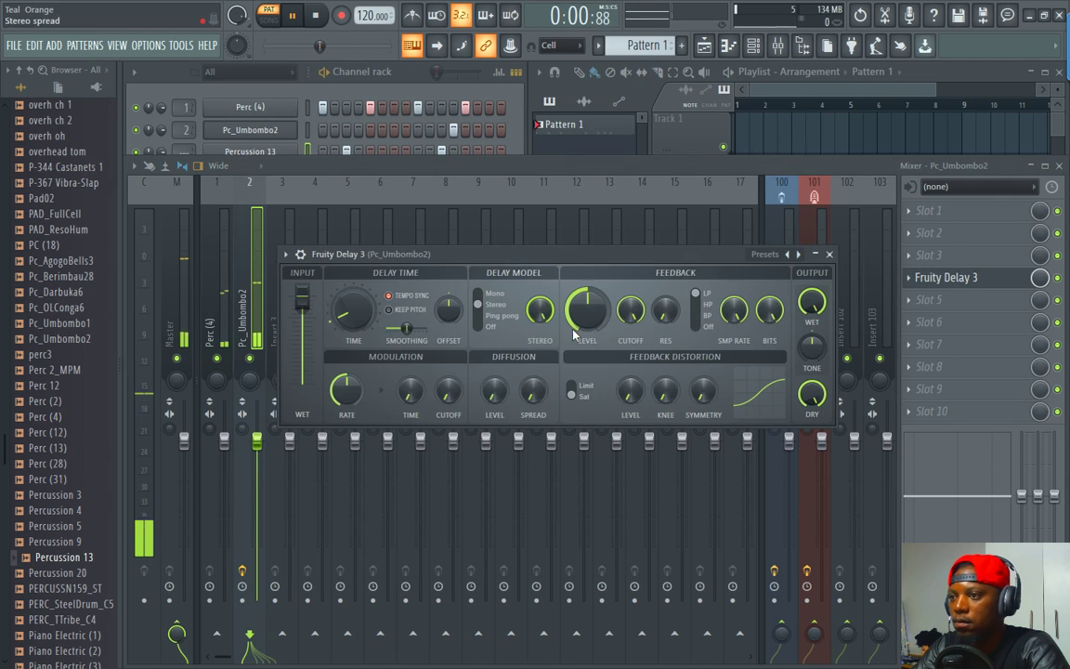
click(829, 254)
Route Percussion 13 to mixer track 3 and load Fruity Delay 3 into its effect slot 4 with delay time 1:0
click(369, 68)
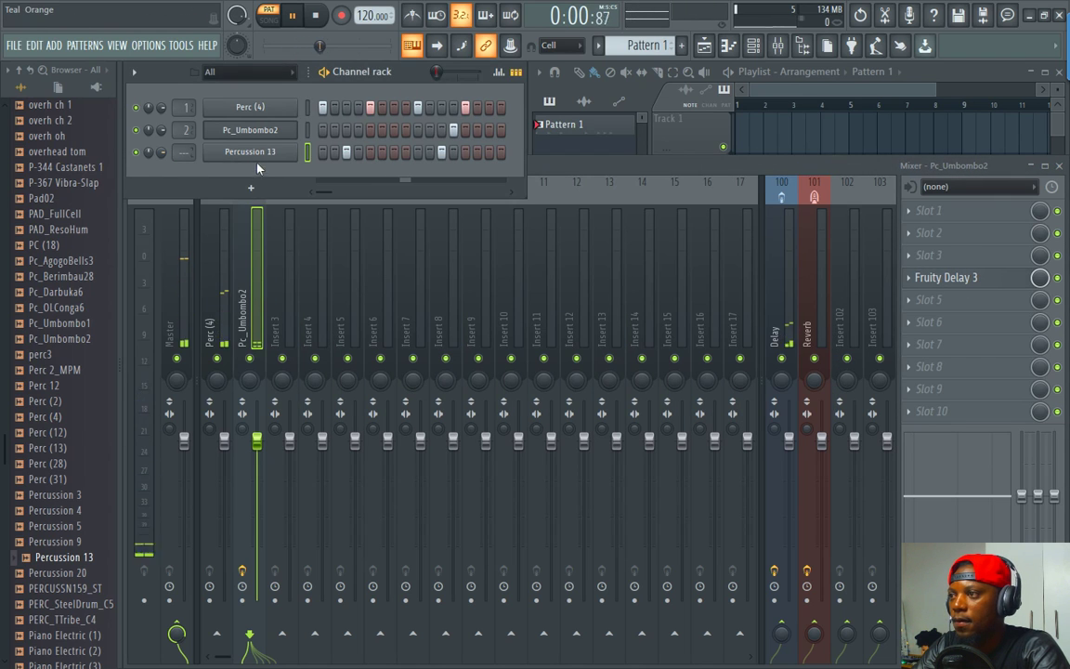
click(251, 152)
key(ctrl+l)
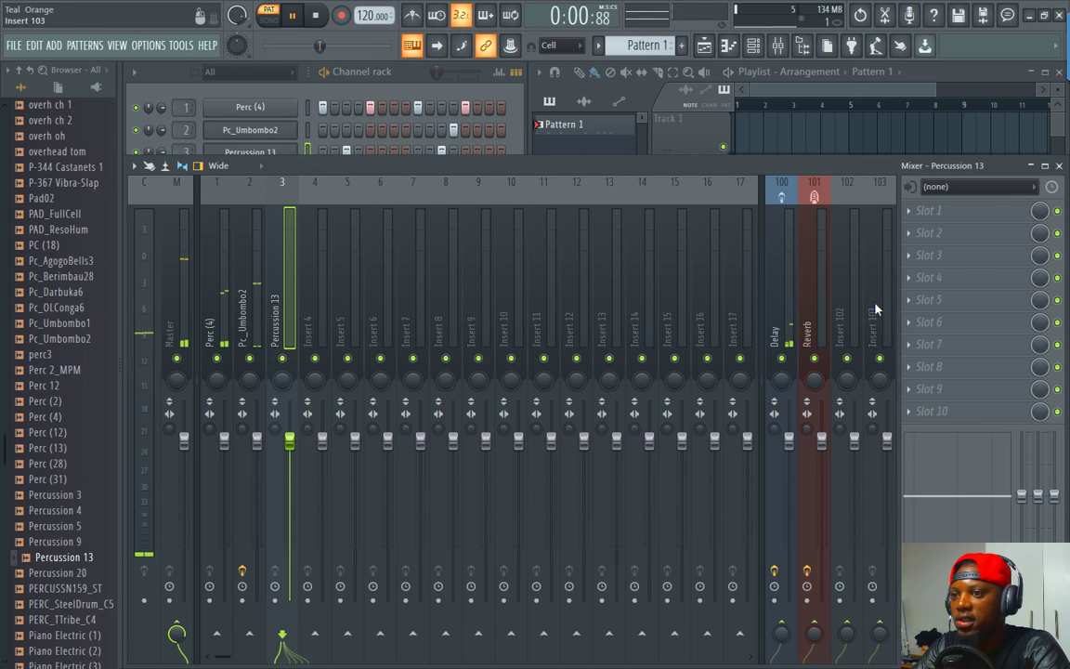
click(929, 277)
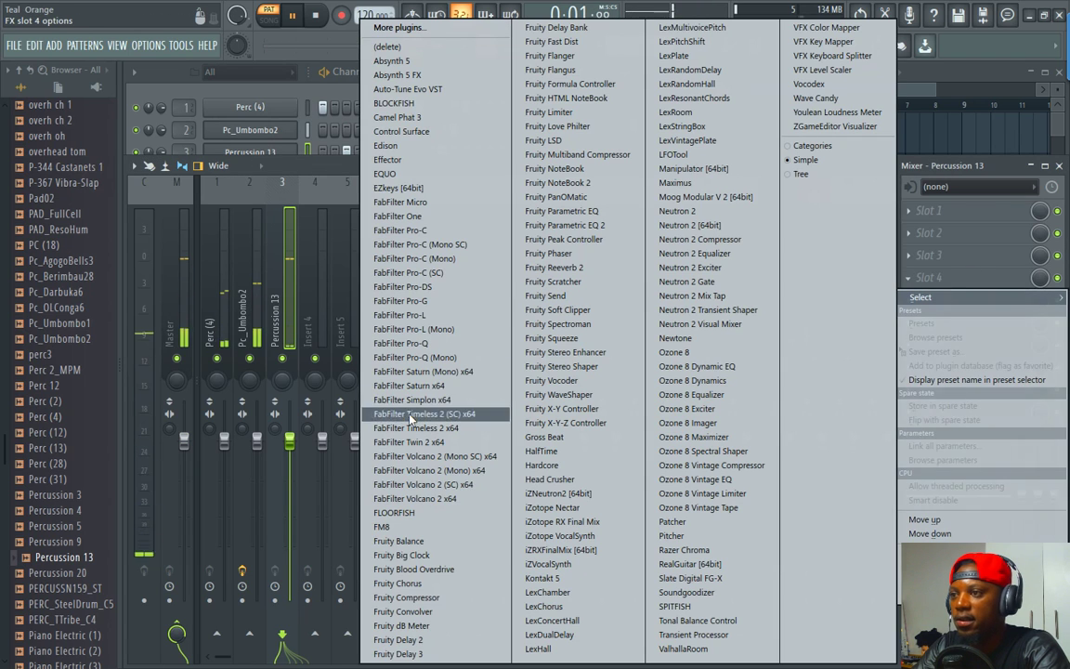
click(400, 654)
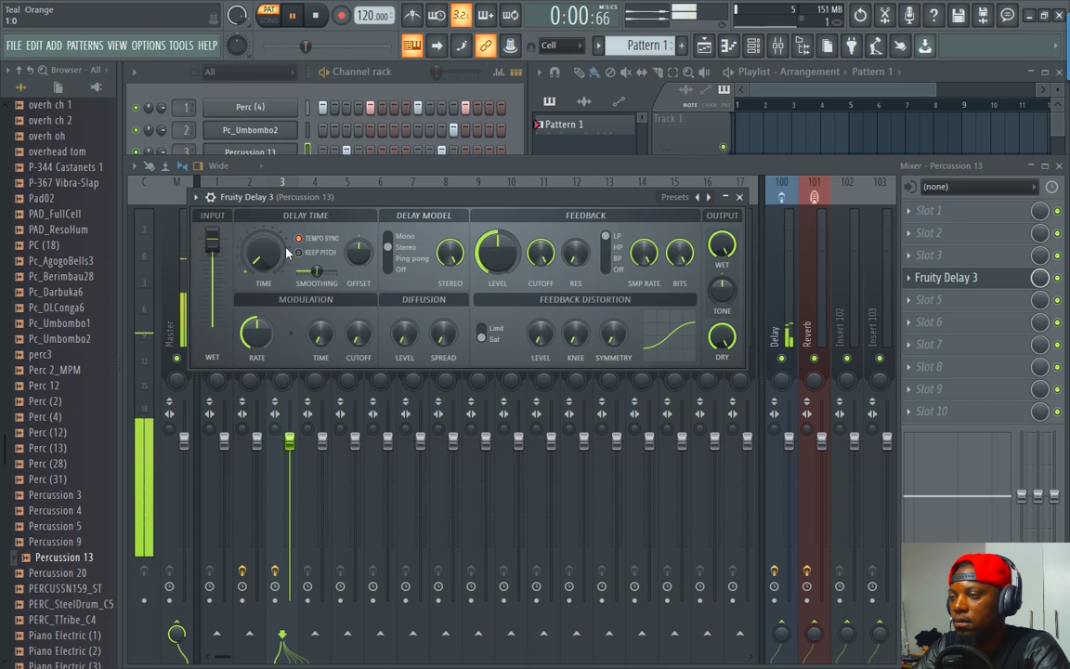
Lower the Percussion 13 mixer track's volume to -4.4 dB and then slightly further to balance it with the other tracks
click(741, 198)
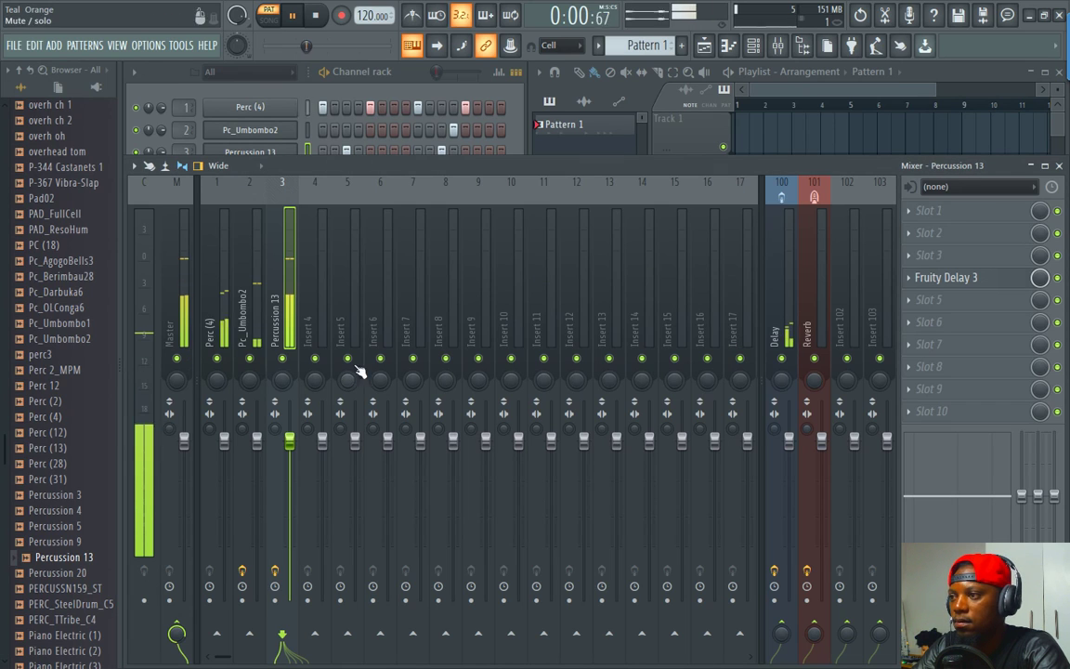
drag(290, 443, 293, 480)
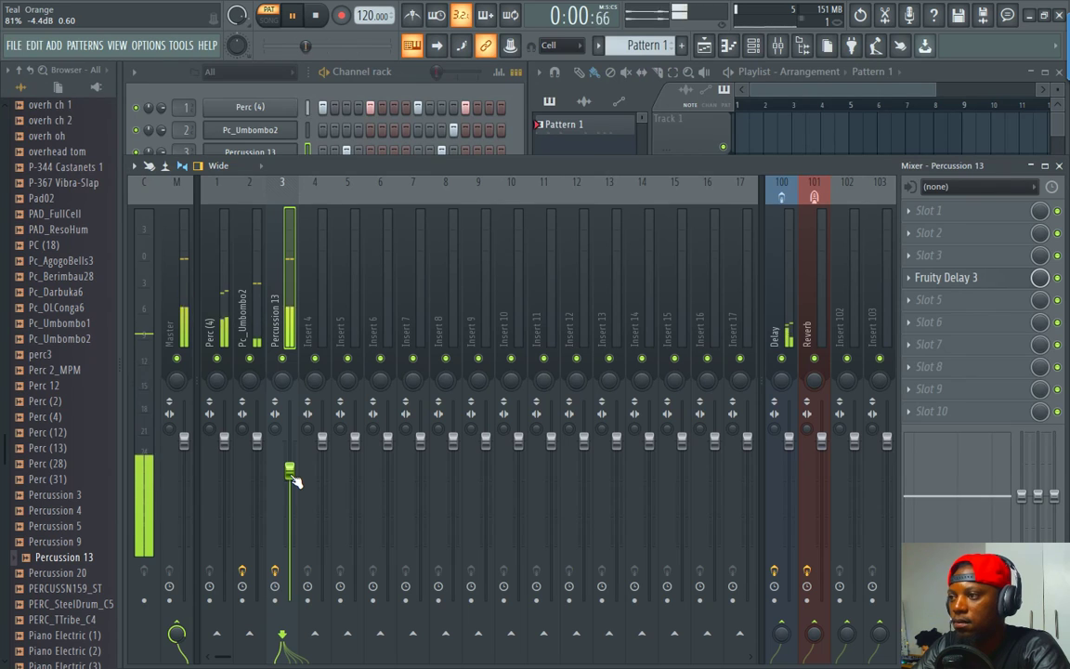
click(355, 74)
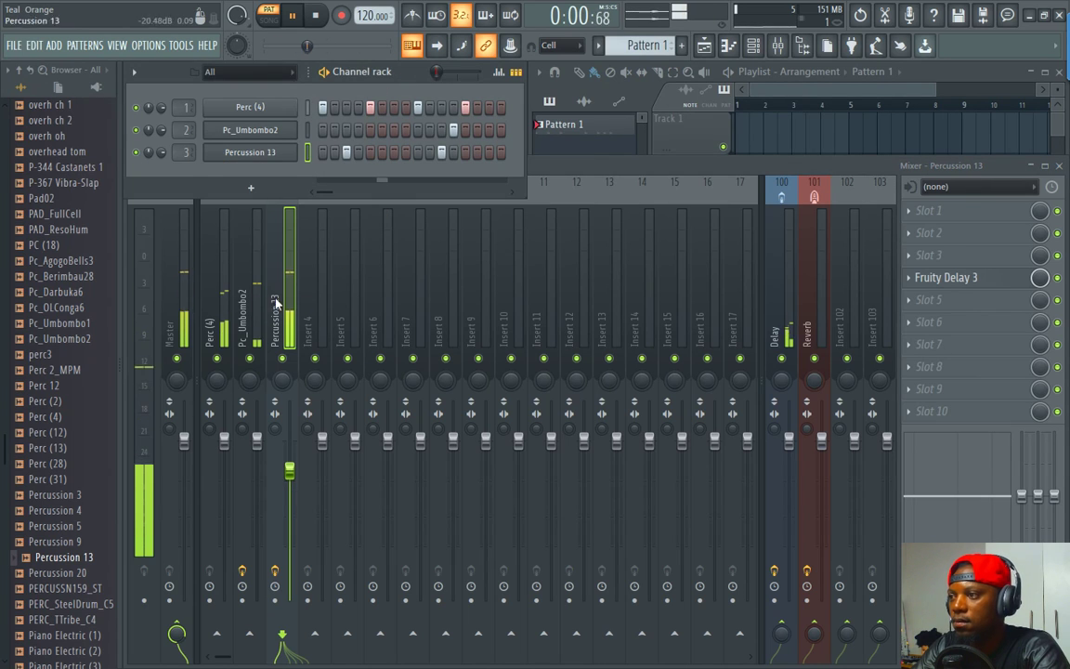
click(221, 305)
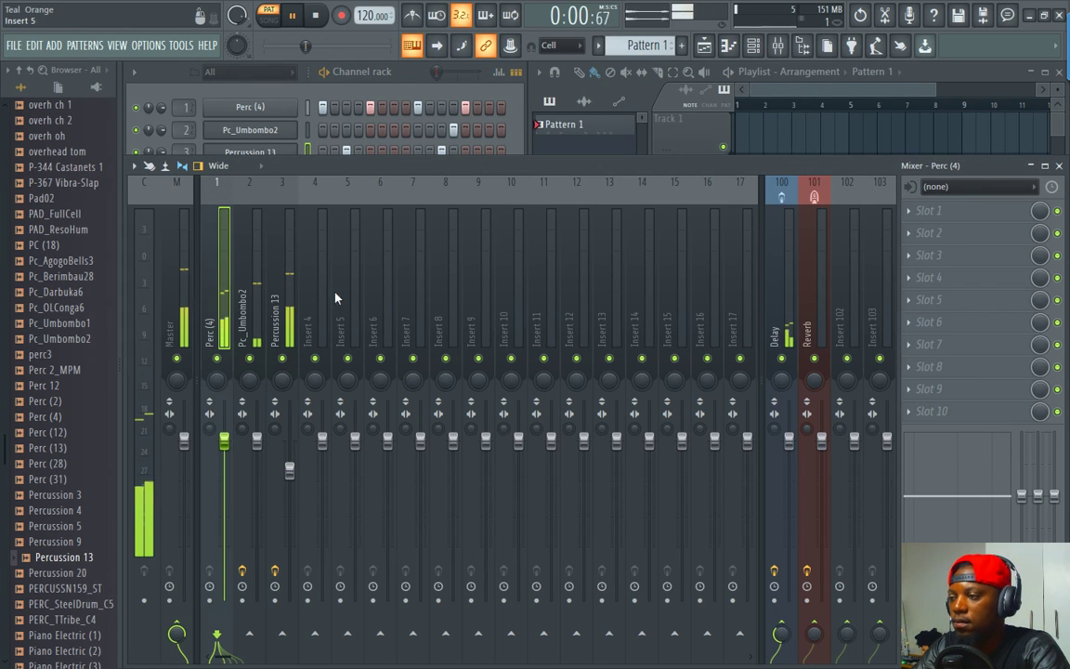
drag(287, 471, 288, 481)
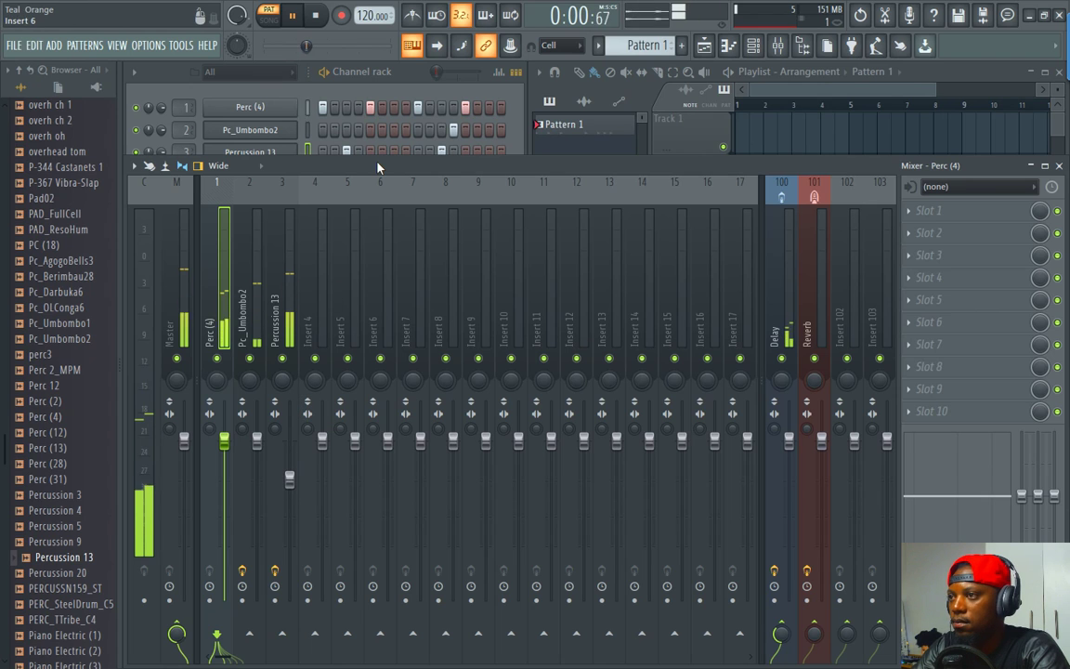
Audition several perc samples in the browser and add Perc 2_MPM as a new channel in the pattern
click(407, 80)
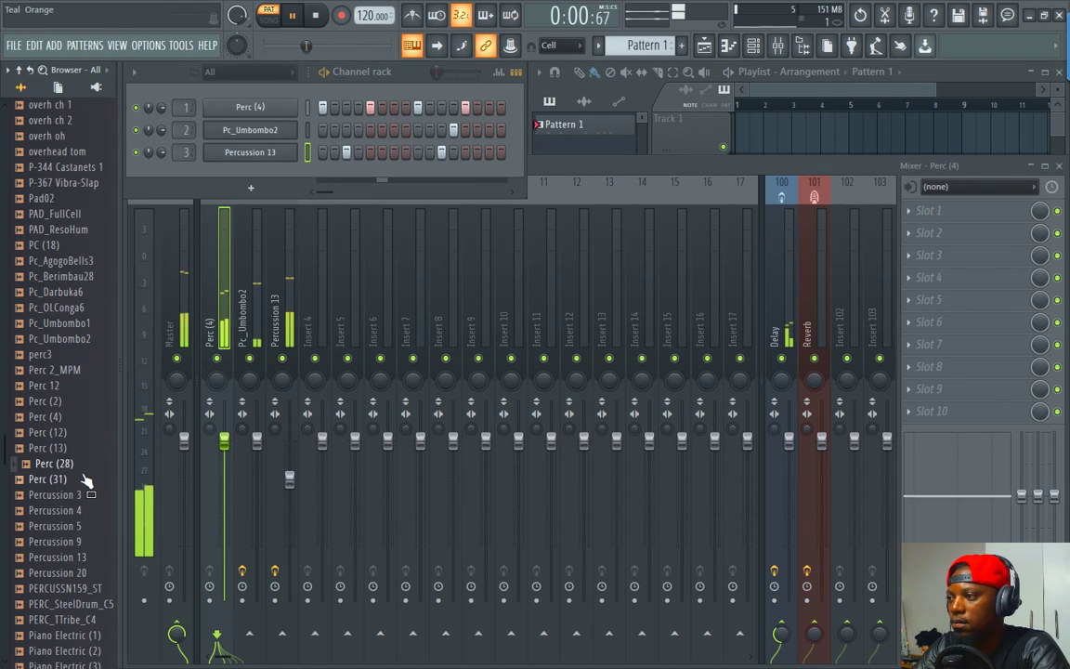
click(57, 400)
click(67, 369)
click(46, 354)
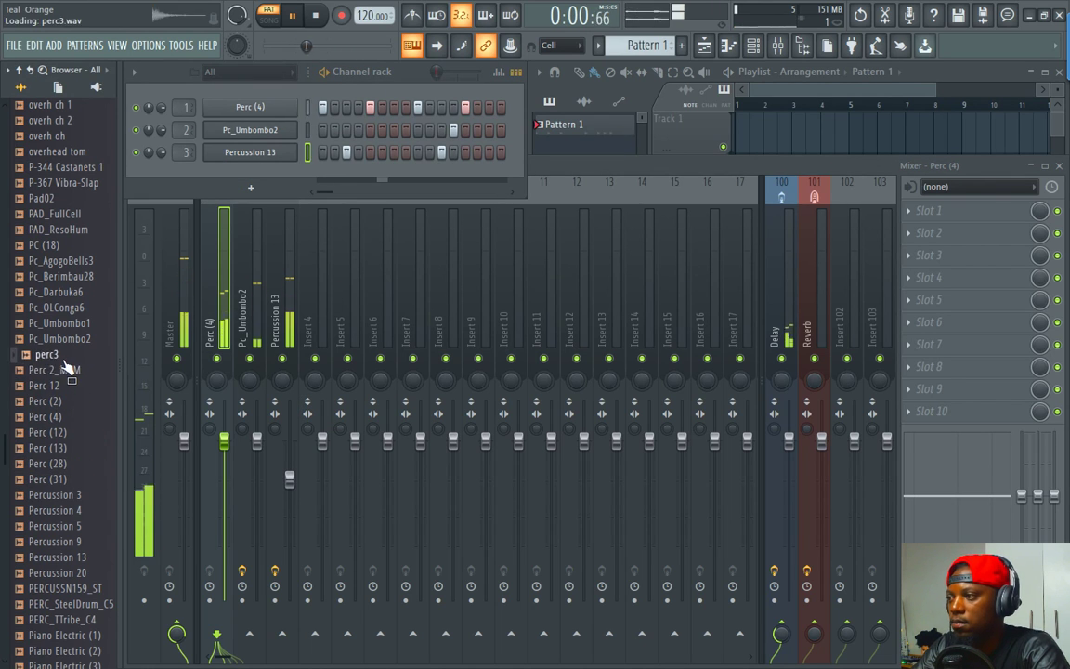
click(71, 371)
drag(76, 381, 270, 181)
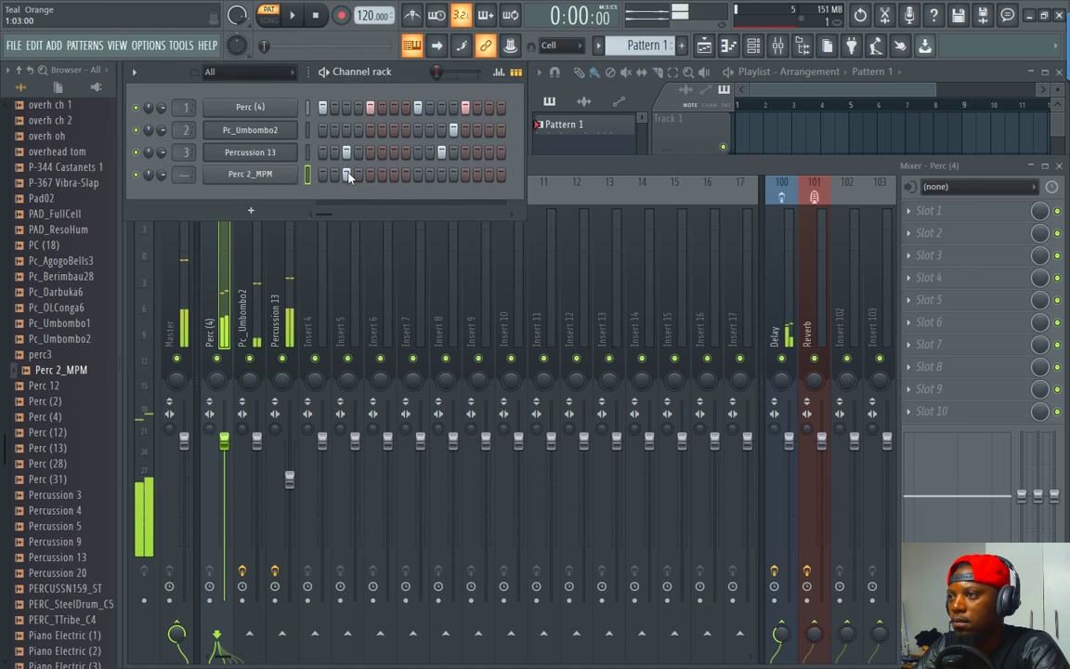
Place Perc 2_MPM hits on steps 3, 7, 11 and 15 of the pattern
click(394, 175)
click(442, 174)
click(490, 175)
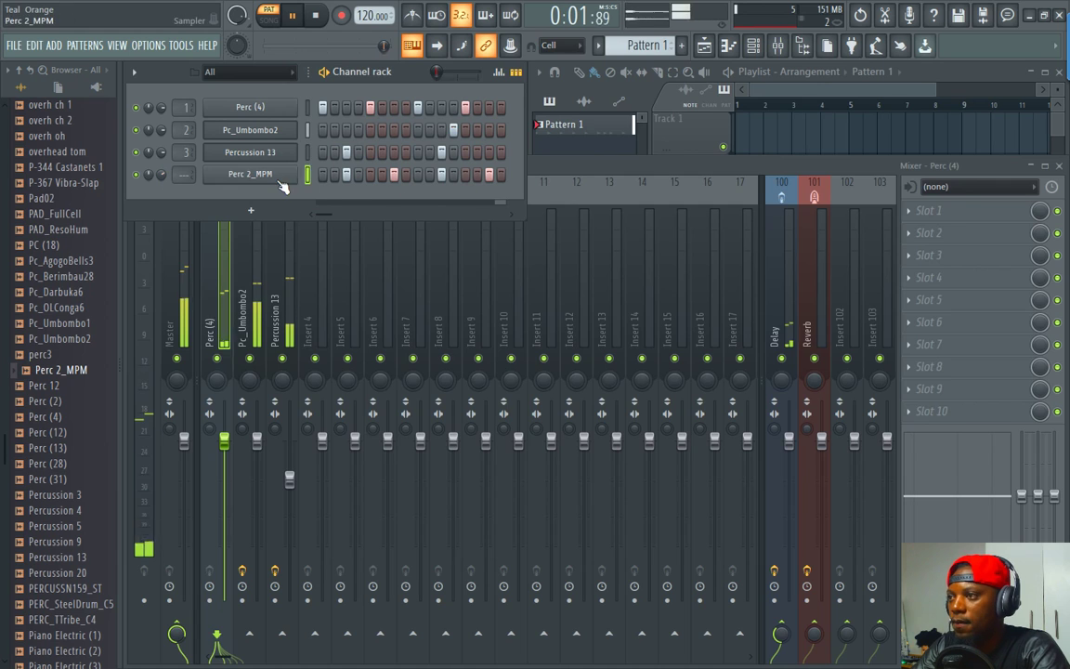
Route Perc 2_MPM to mixer track 4 and load Fruity Delay 3 into its effect slot 3
click(250, 173)
key(ctrl+l)
click(929, 255)
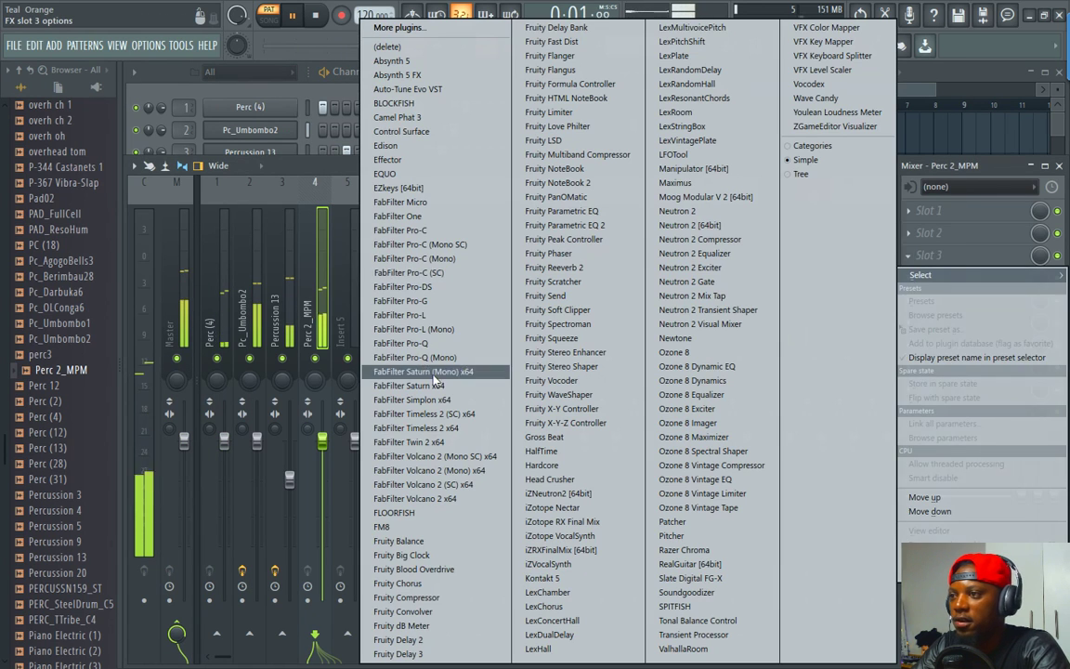
click(397, 654)
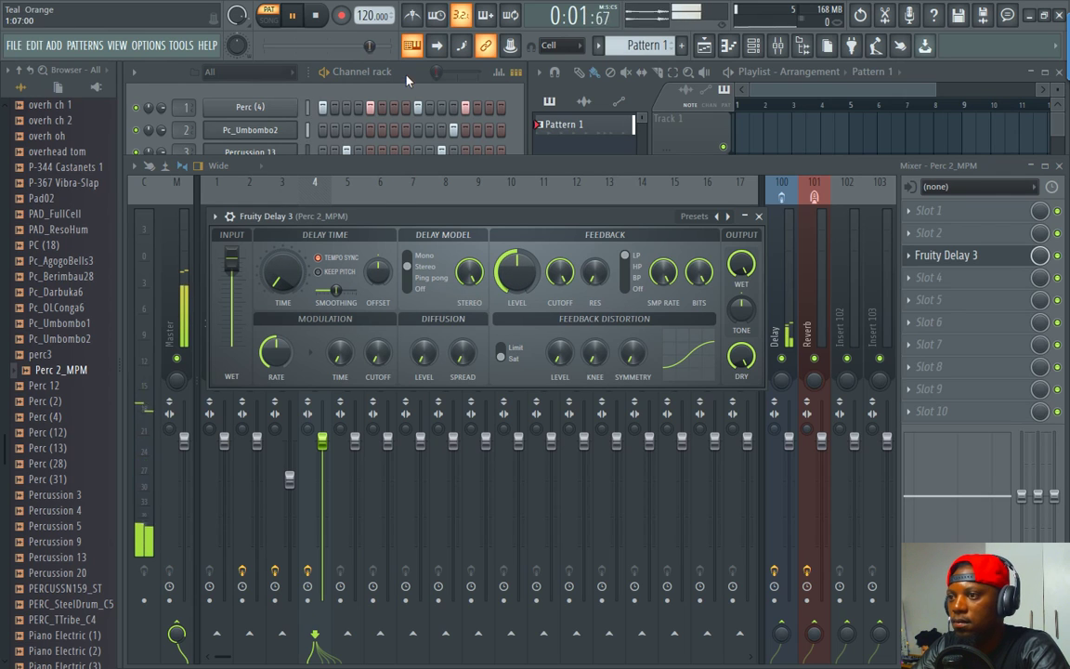
Set the Perc 2_MPM delay's offset to about 56%, compare the ping pong and stereo delay models, and keep stereo
click(366, 67)
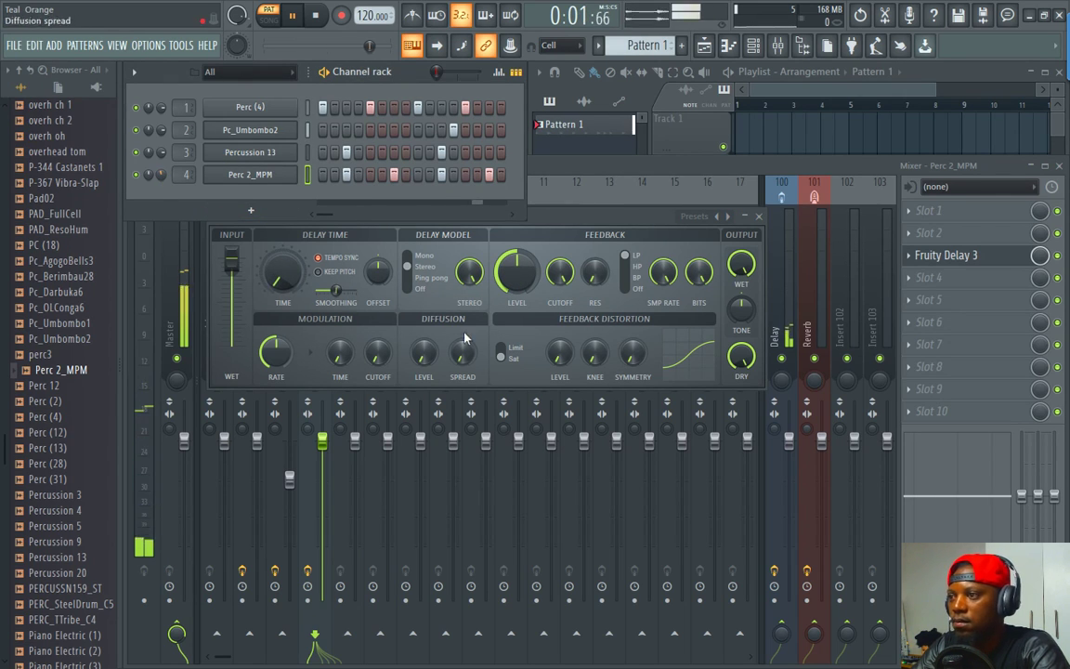
drag(378, 270, 377, 260)
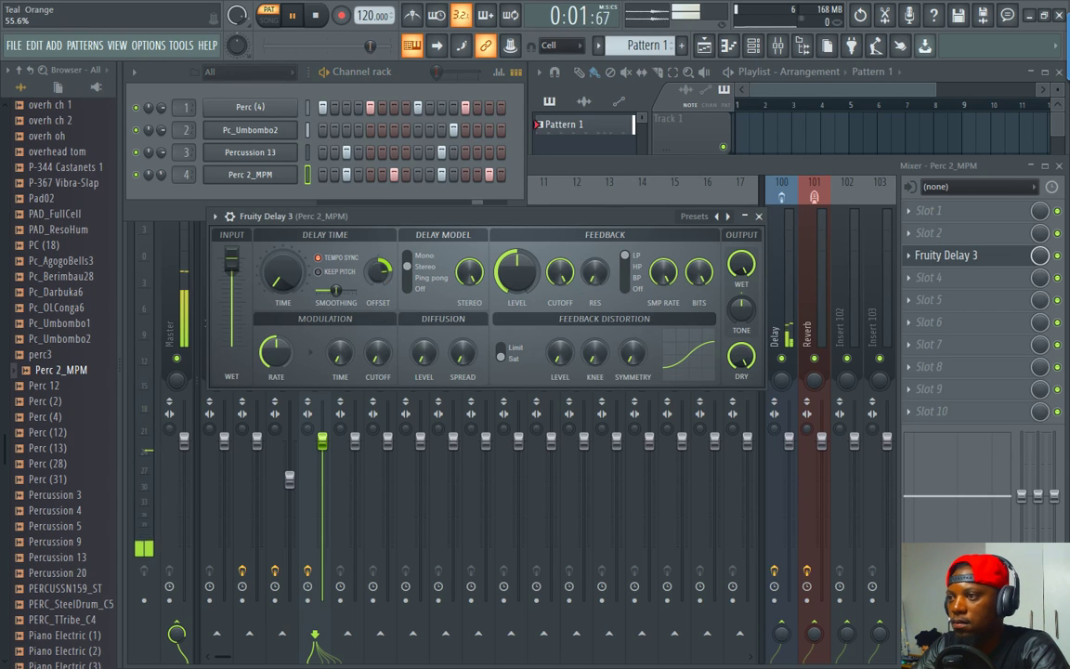
click(414, 279)
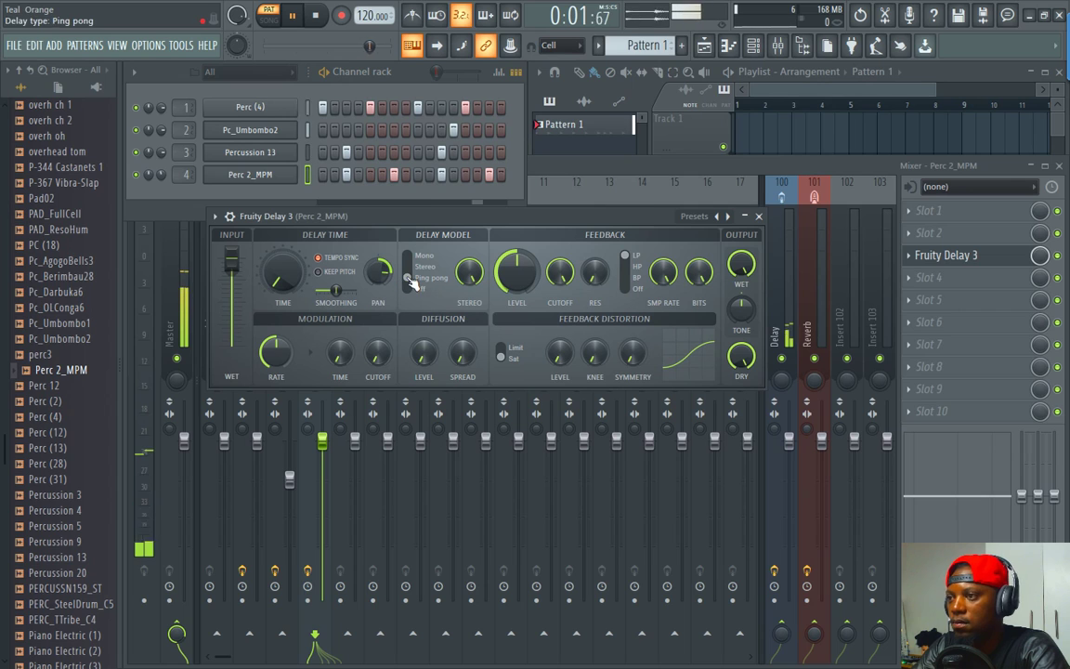
click(414, 267)
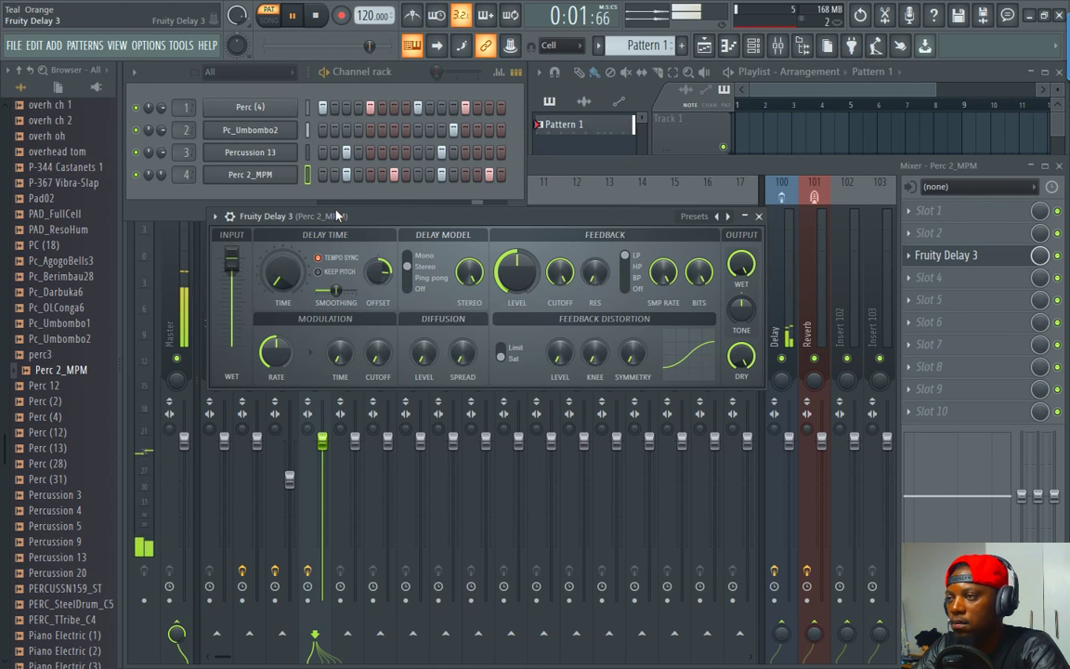
click(362, 88)
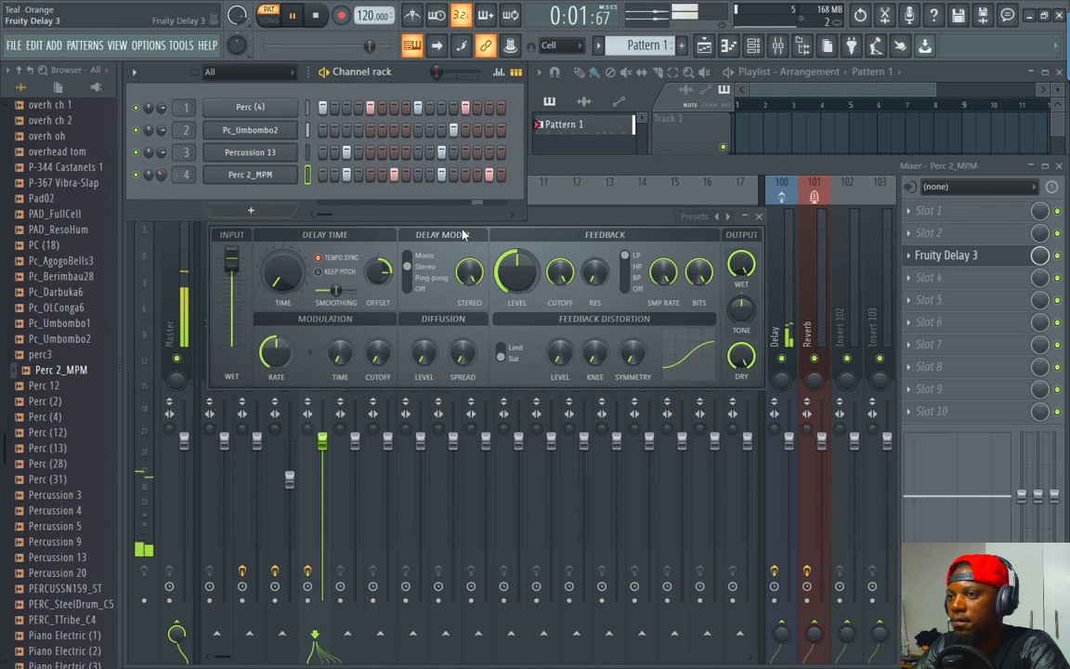
key(Escape)
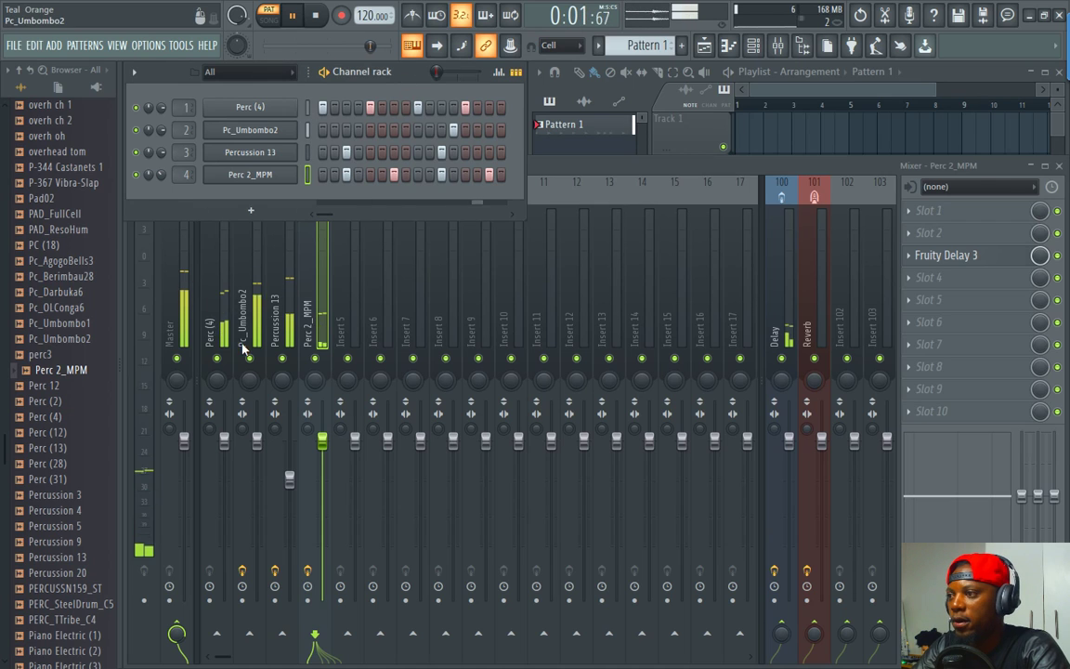
Stop playback and create a submix from mixer tracks 1 to 5, using the preset name Drum mix
key(space)
click(223, 325)
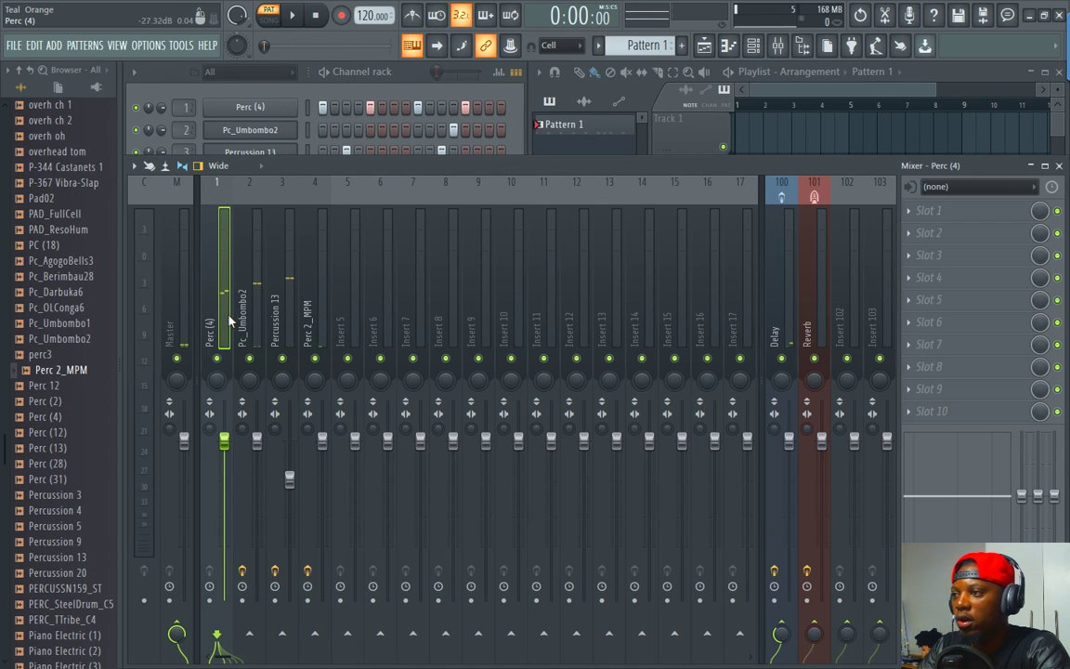
drag(240, 320, 342, 318)
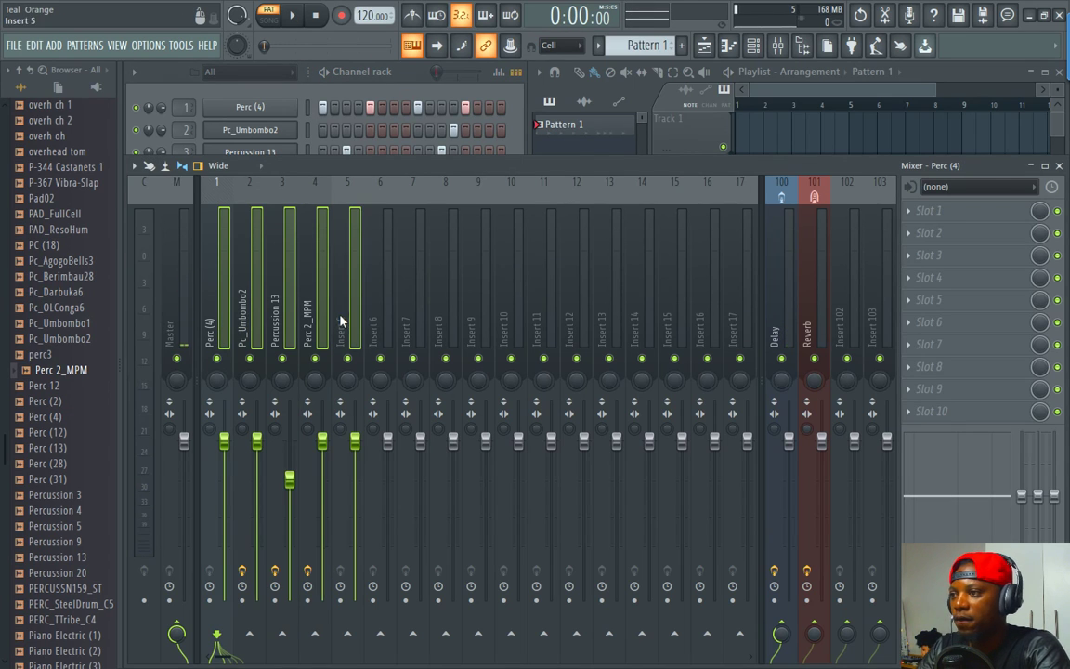
right_click(342, 317)
mouse_move(437, 312)
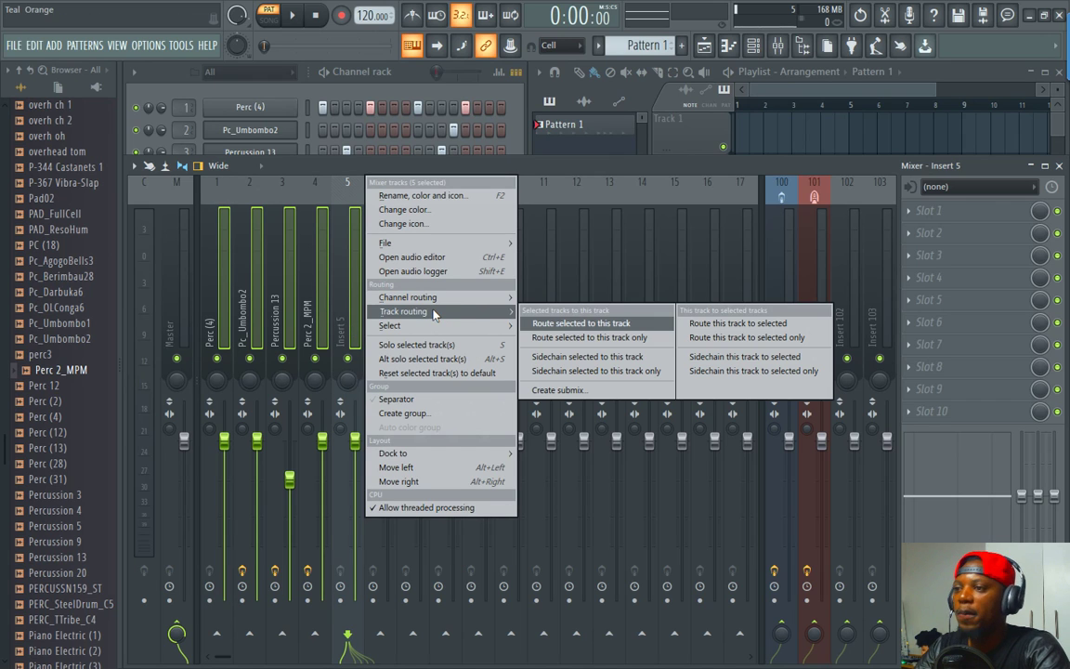
click(591, 391)
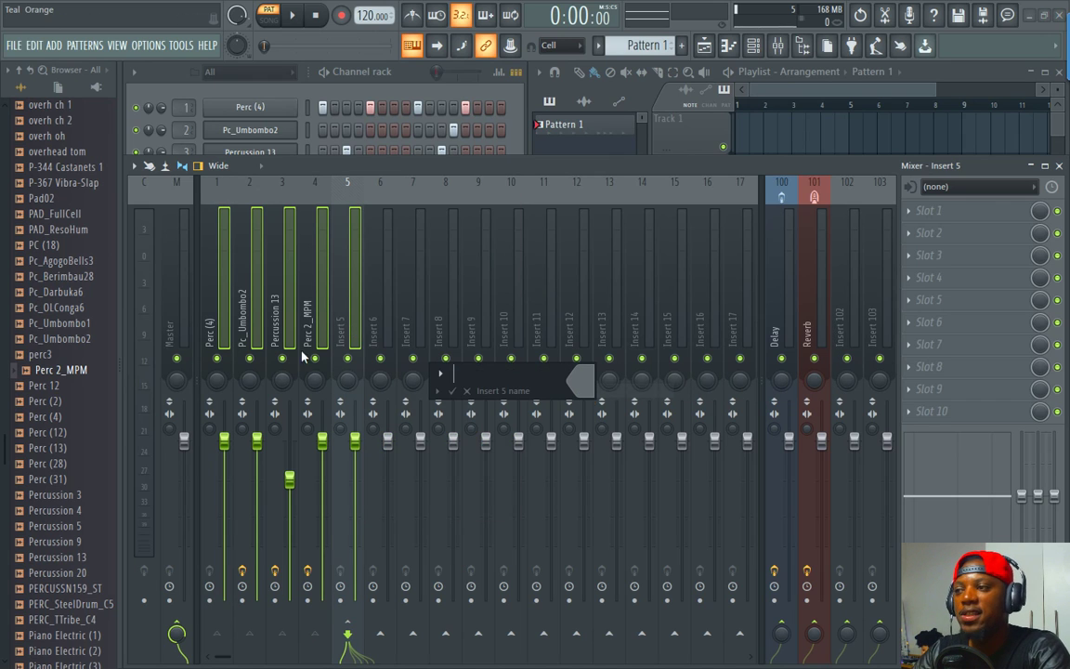
click(437, 391)
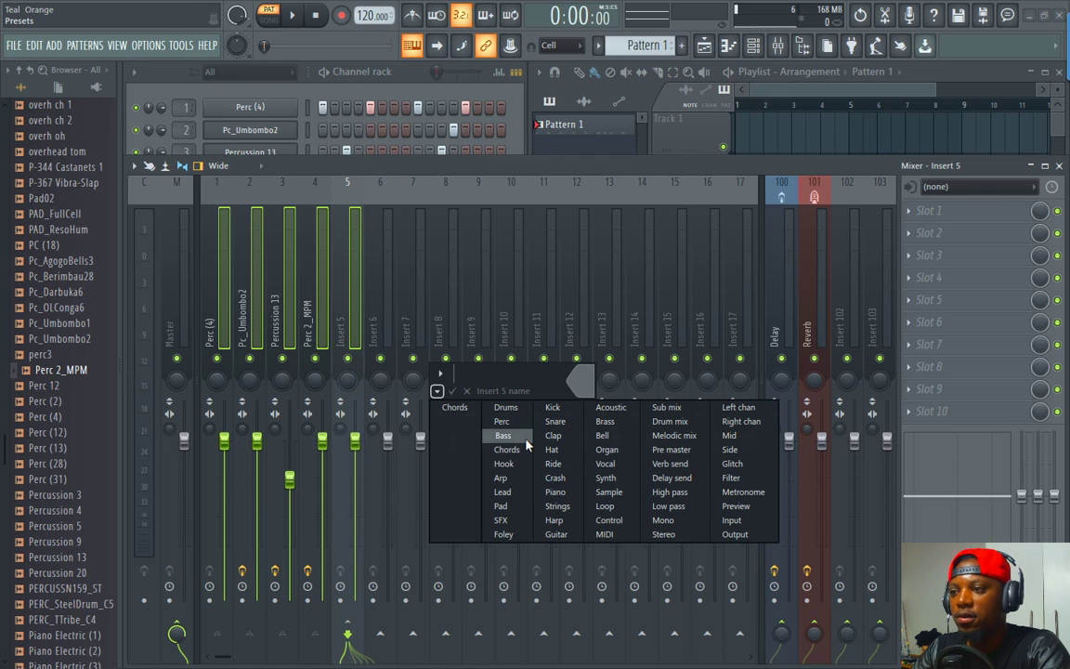
click(671, 422)
Play the pattern and raise the Drum mix master track's send level to the Reverb track
key(space)
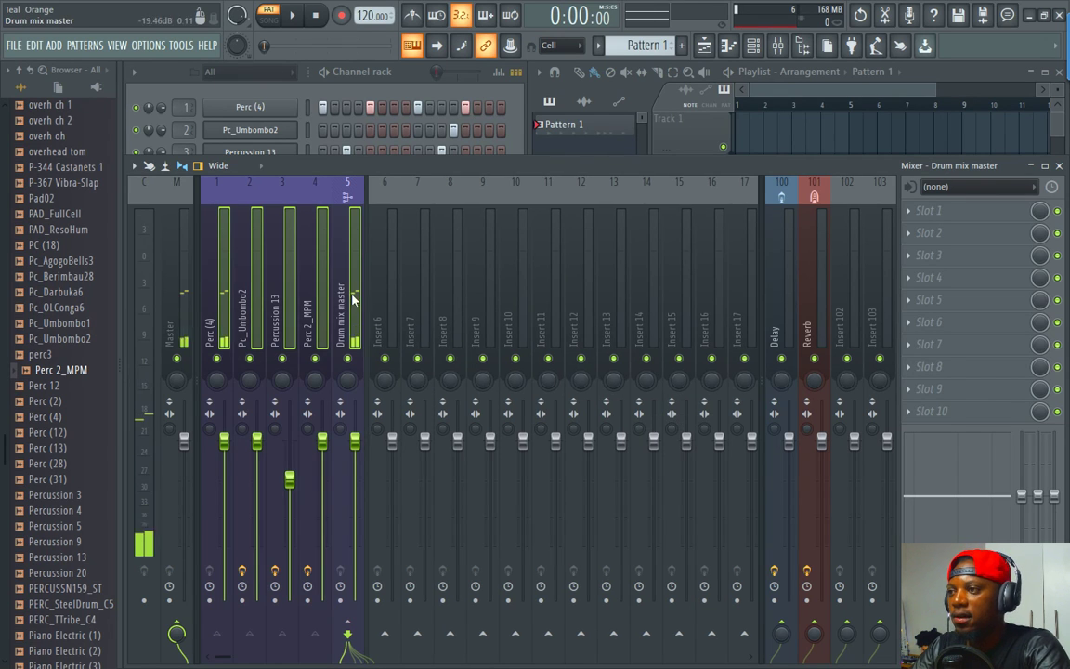
click(353, 298)
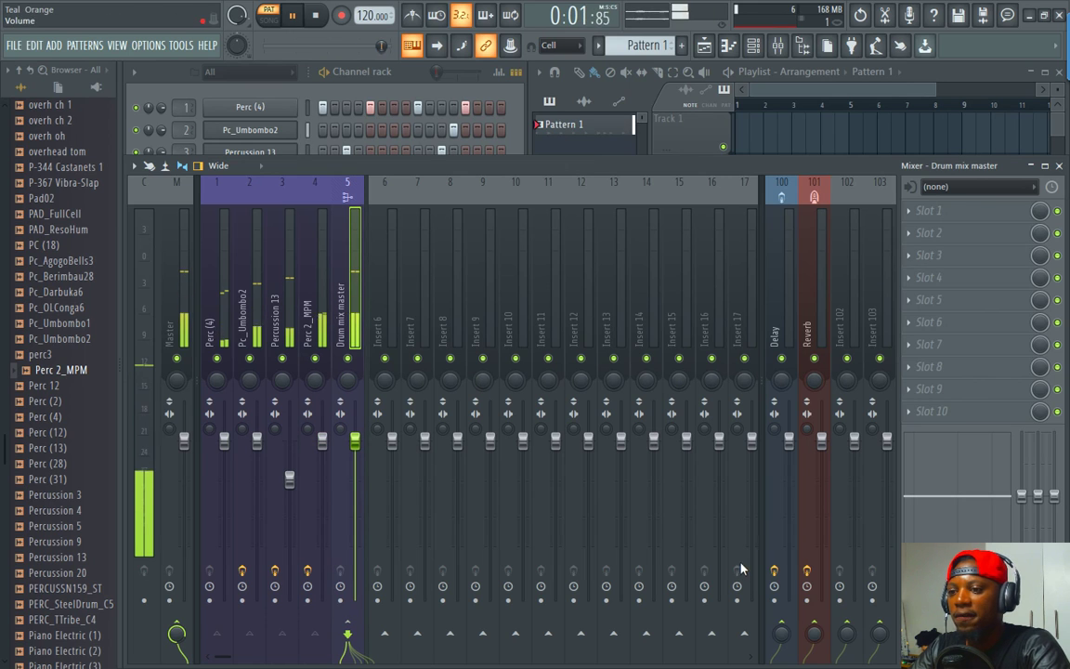
drag(814, 634, 814, 602)
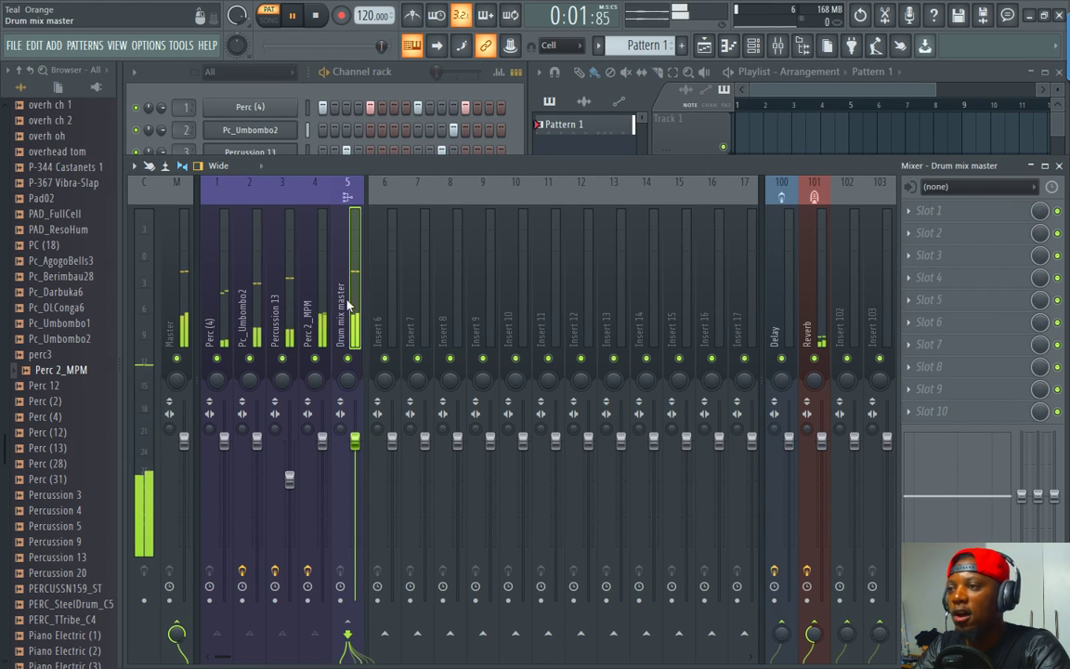
click(930, 277)
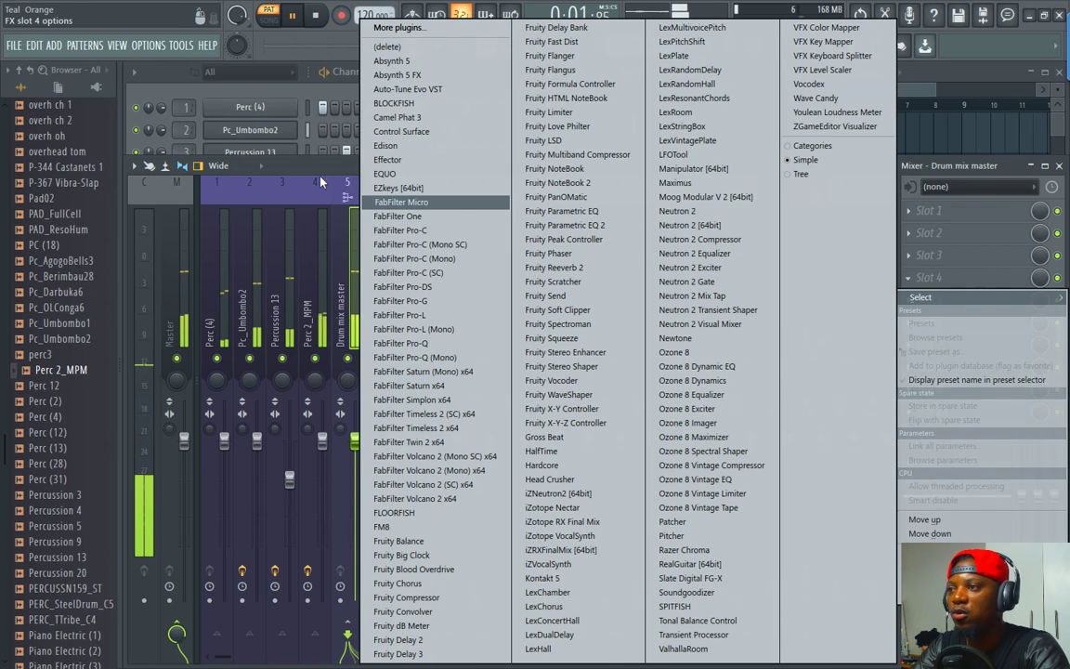
click(320, 182)
click(929, 276)
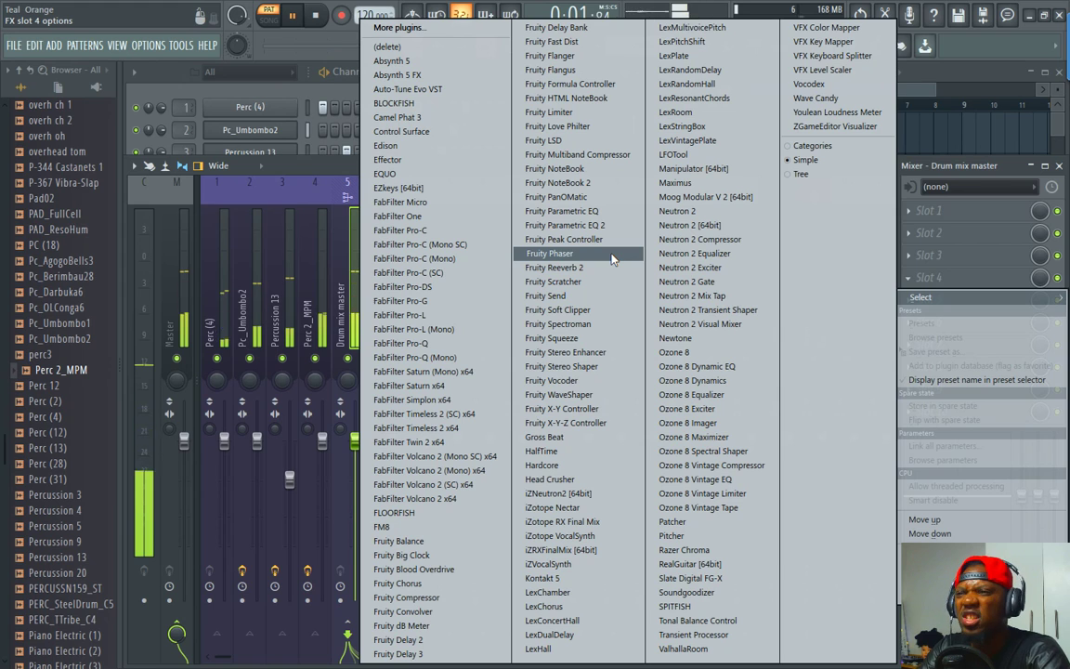
click(282, 143)
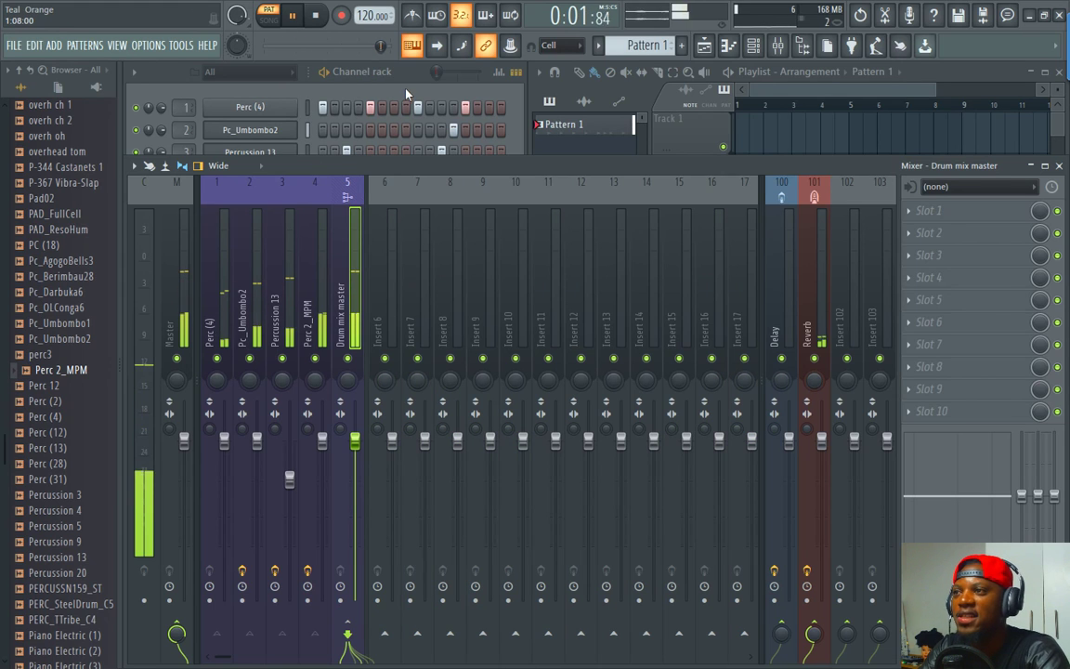
Stop playback and audition the Perc (2) sample in the browser
click(402, 80)
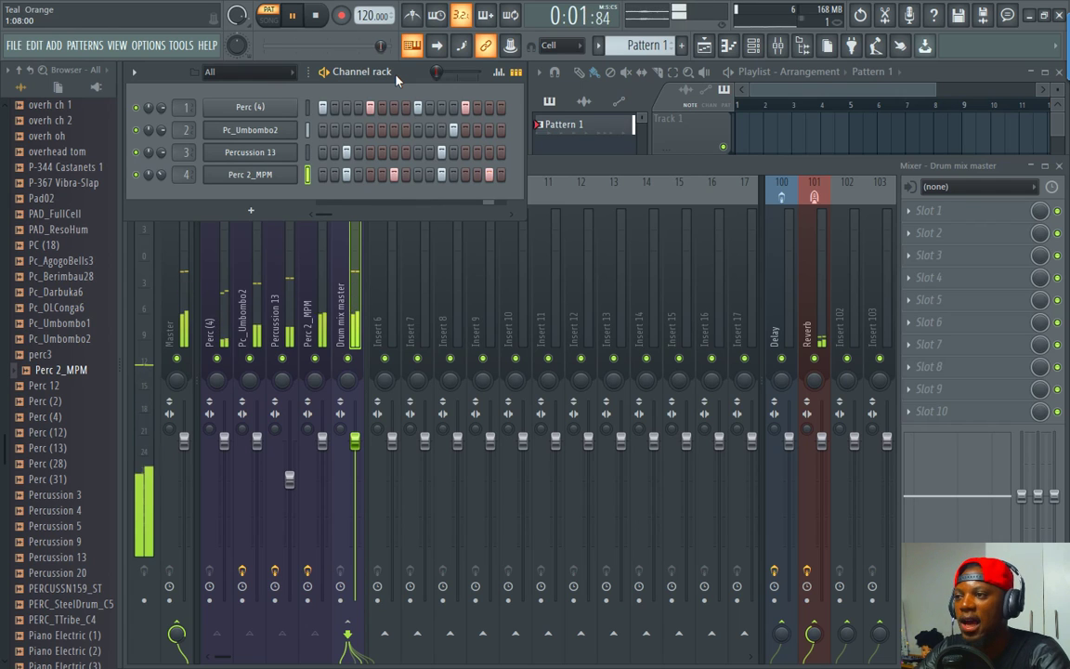
key(space)
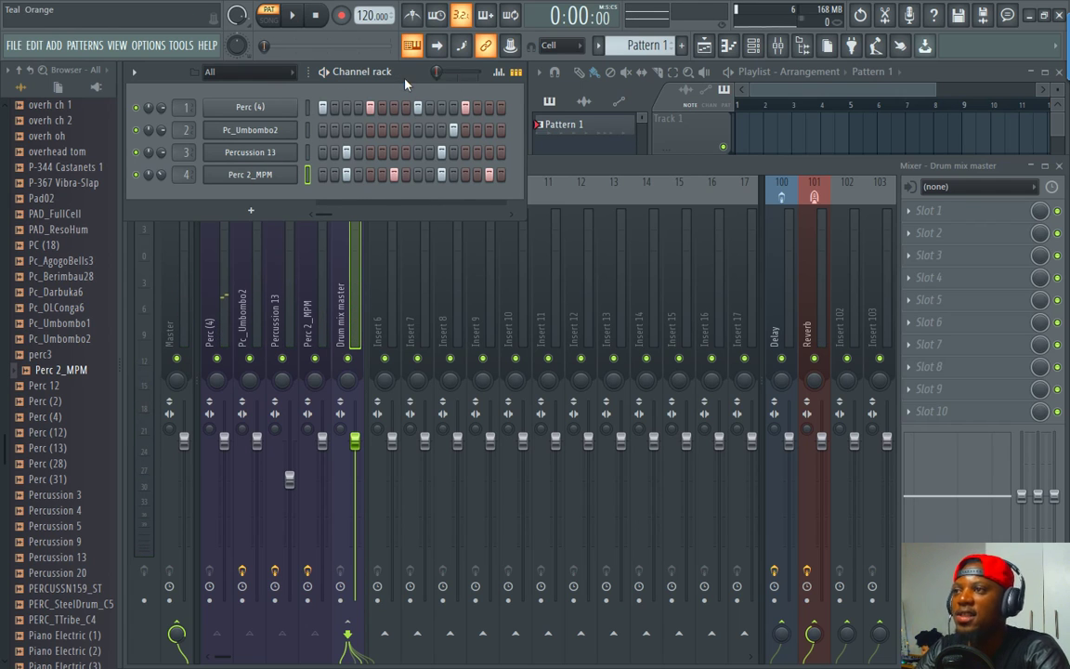
click(56, 399)
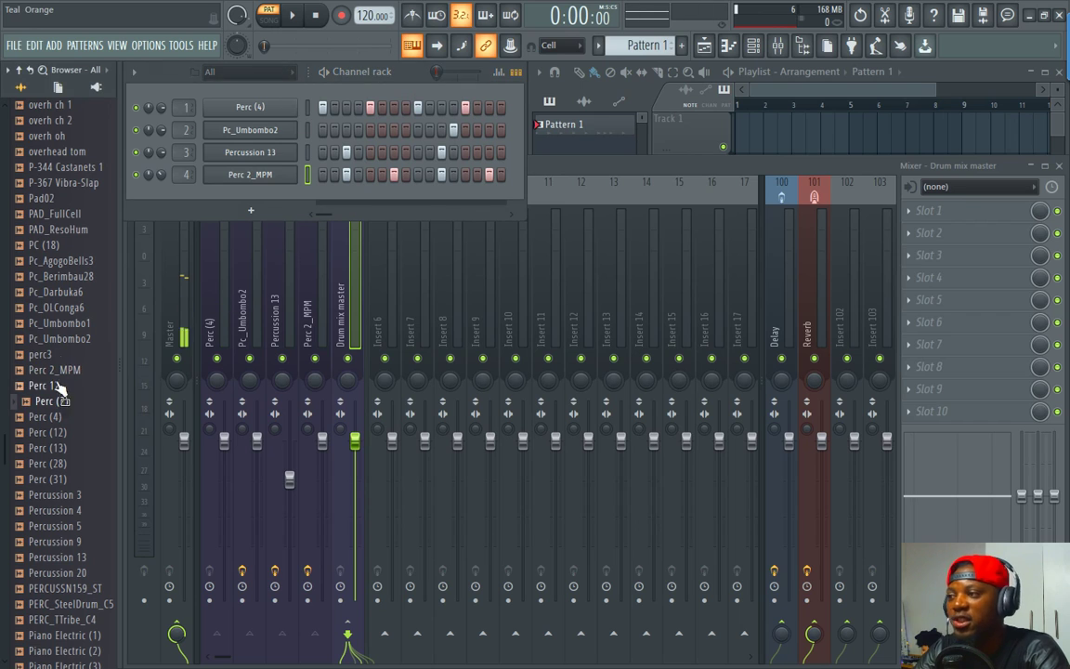
click(403, 82)
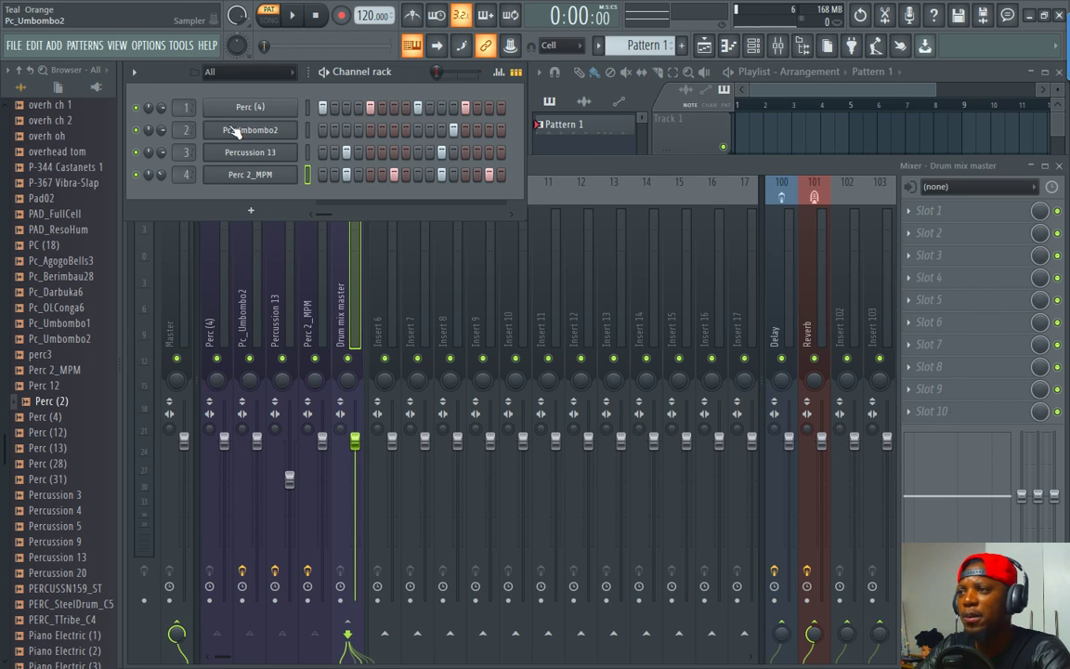
Clone the Perc (4) channel, mute all other channels, and fill the clone with a hit each 4 steps
right_click(263, 111)
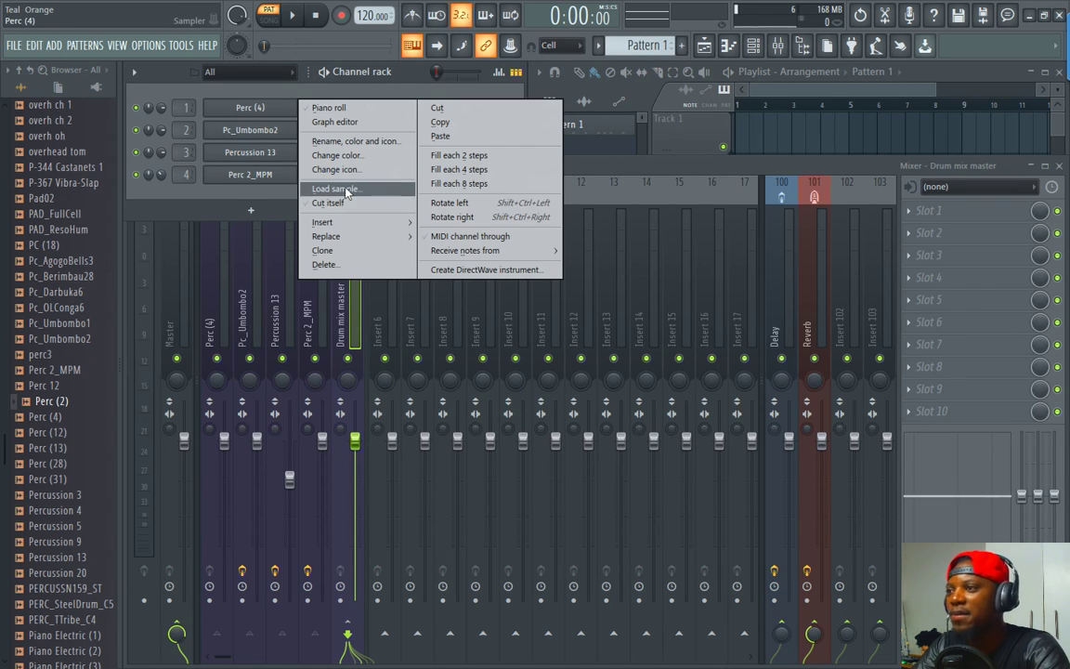
click(337, 248)
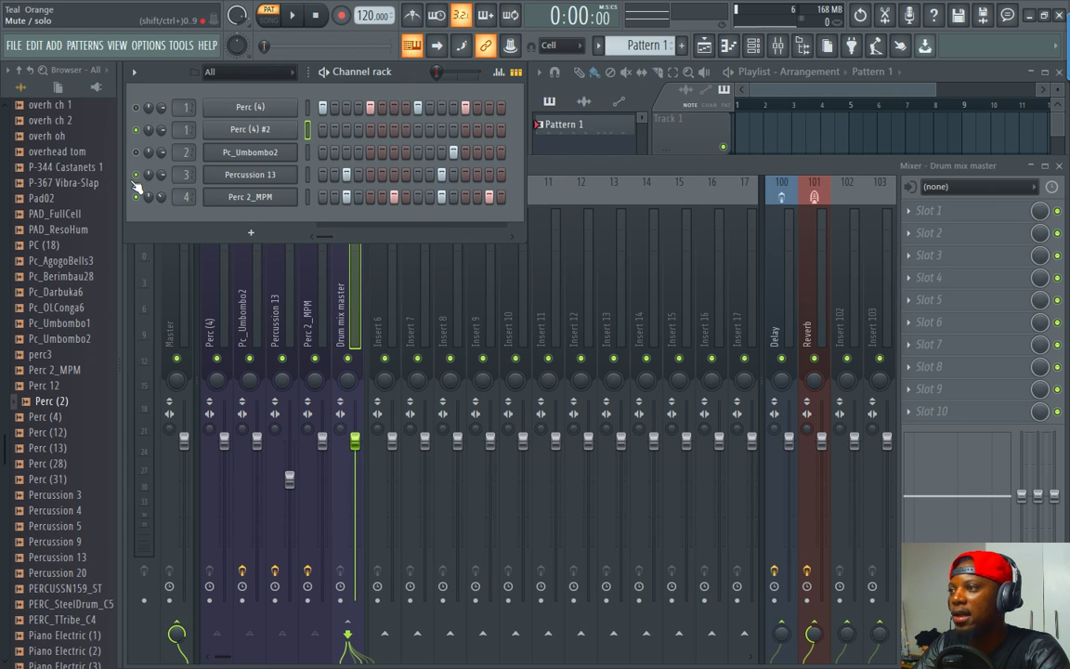
right_click(302, 132)
click(476, 193)
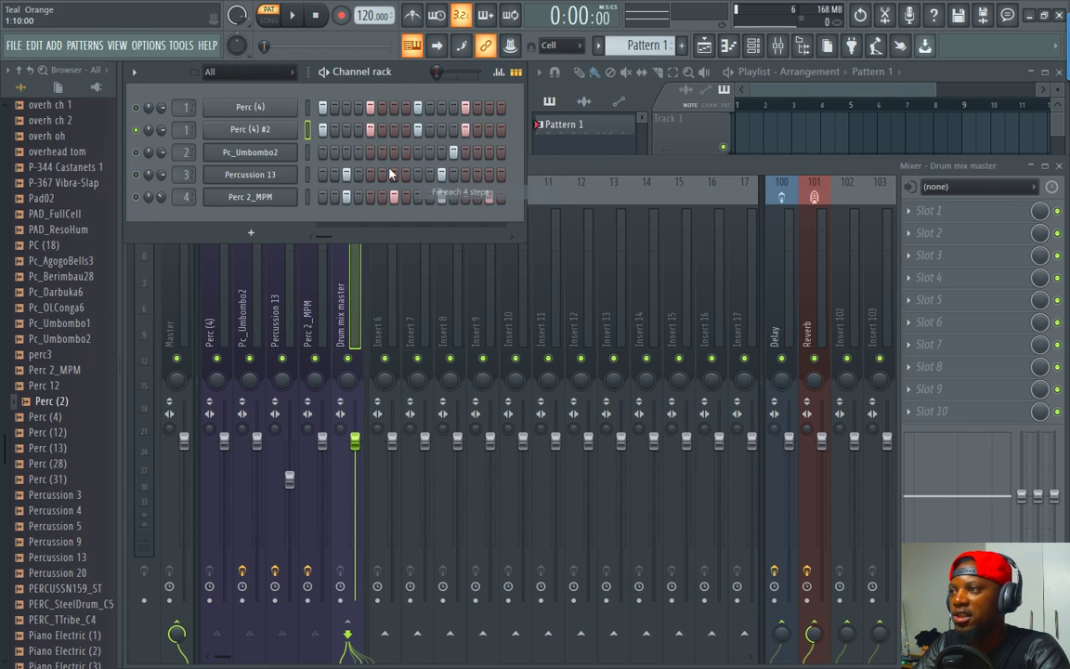
Route the Perc (4) clone to the Master track, listen to it, and open its notes in the piano roll
scroll(184, 133, down, 5)
key(space)
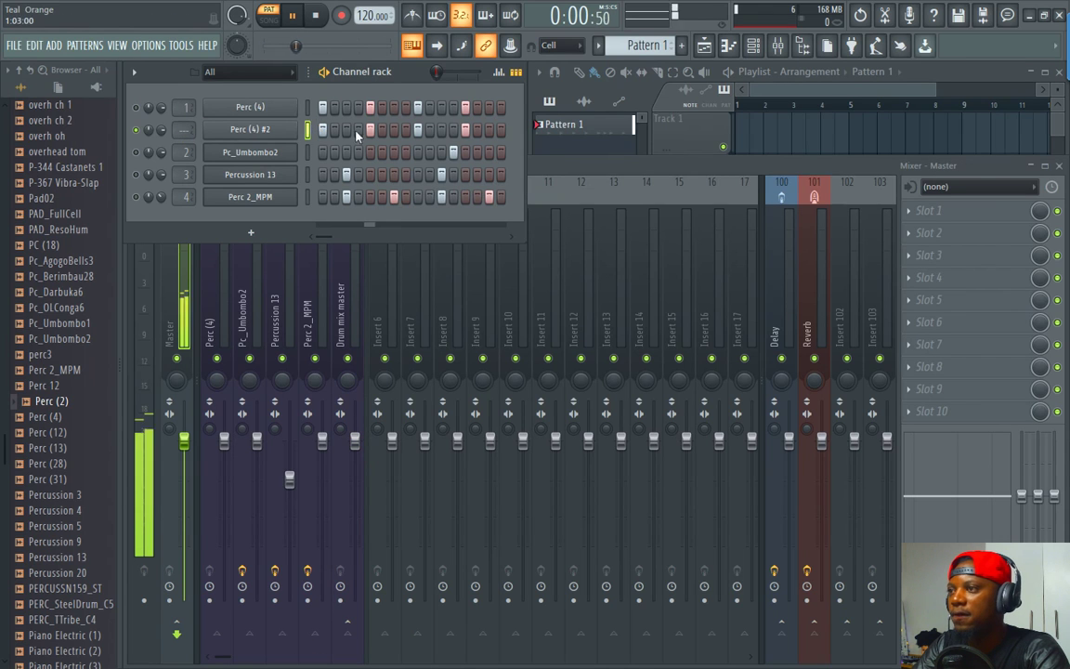
right_click(272, 133)
click(329, 130)
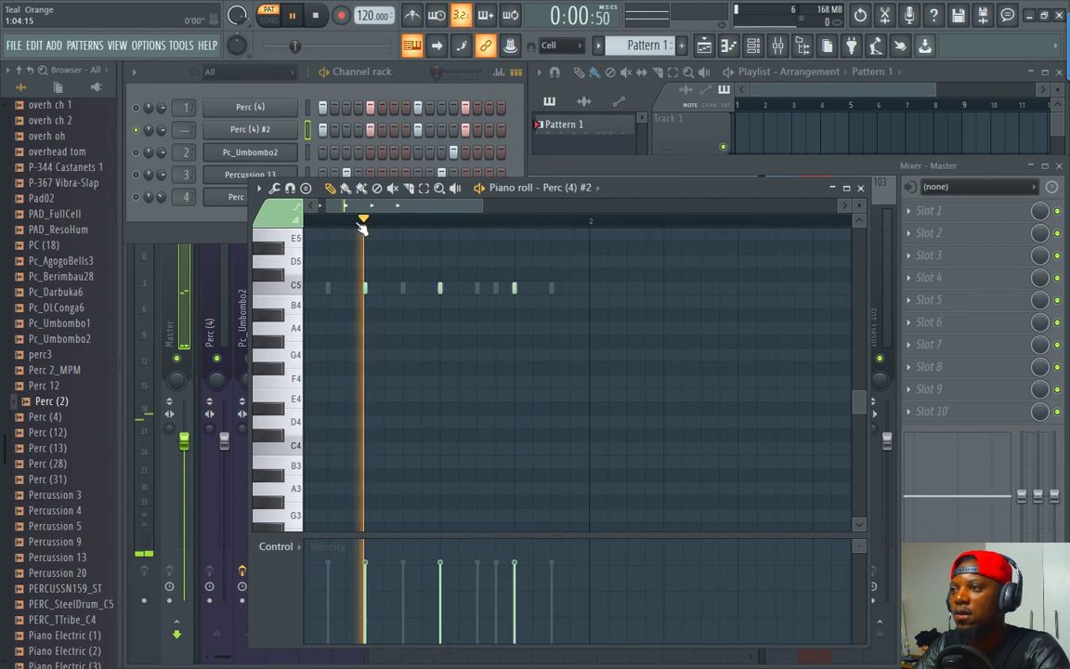
click(346, 188)
key(space)
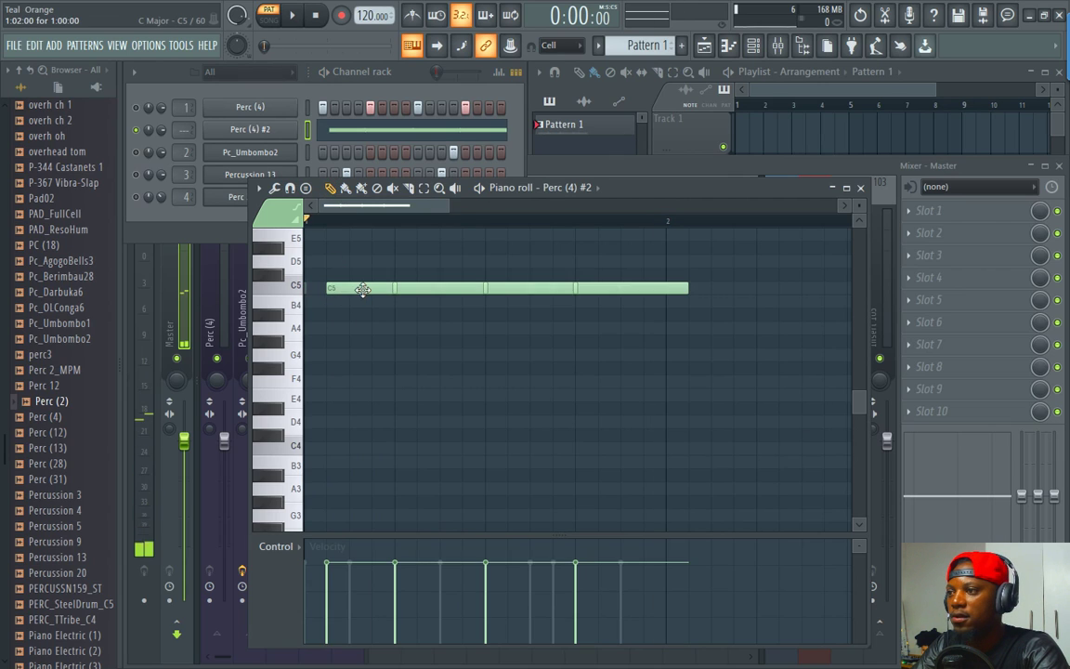
Add short C5 notes on steps 2, 3 and 4 of the Perc (4) clone and lower their velocity to 27%
click(320, 290)
click(349, 289)
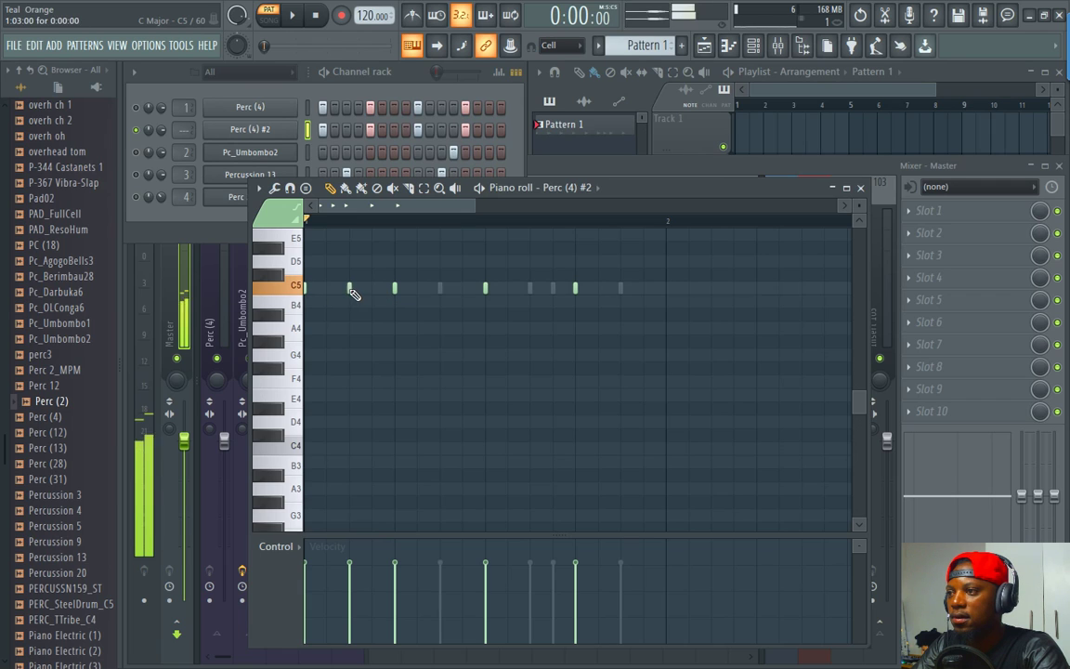
click(372, 289)
click(326, 289)
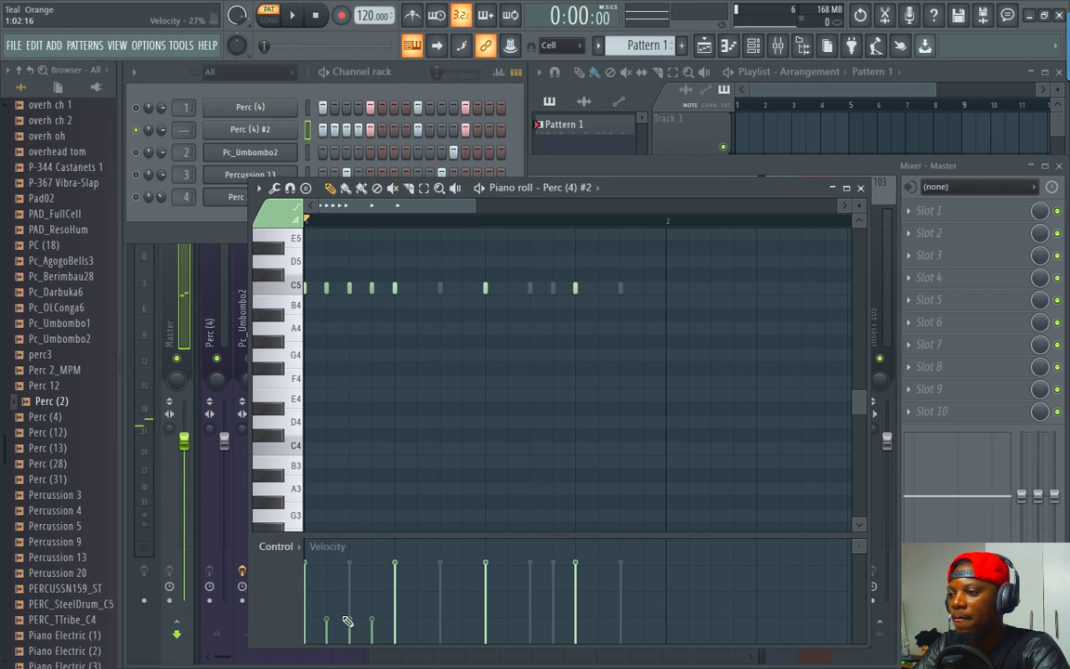
Fill the remaining empty steps up to step 15 with short, quiet C5 notes, accenting step 8 instead of step 9, and play the pattern
click(443, 290)
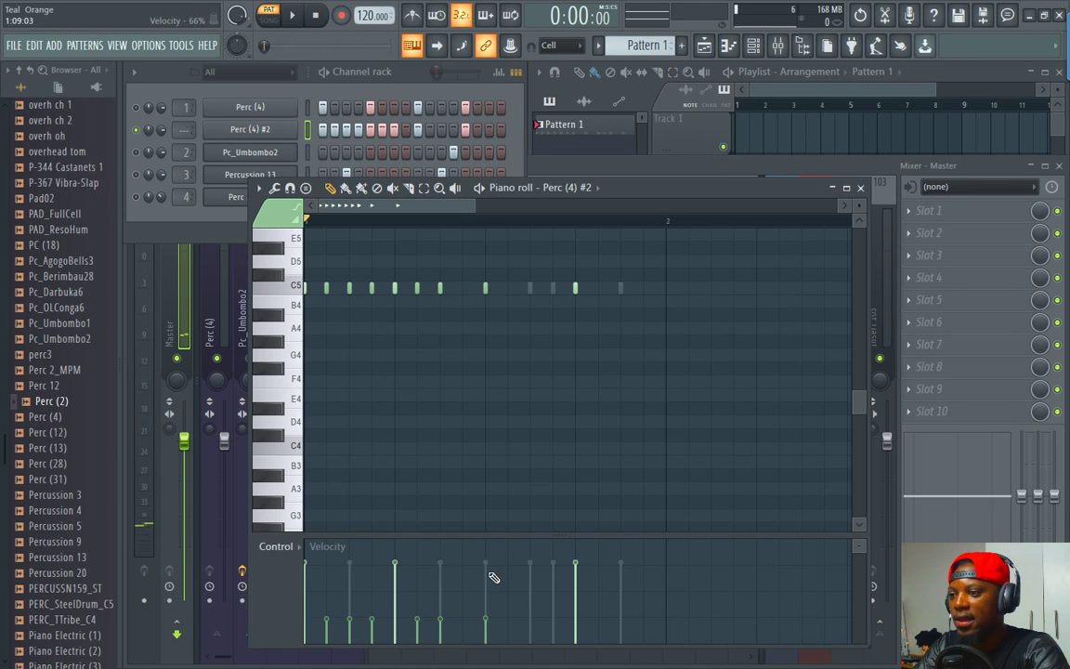
click(509, 289)
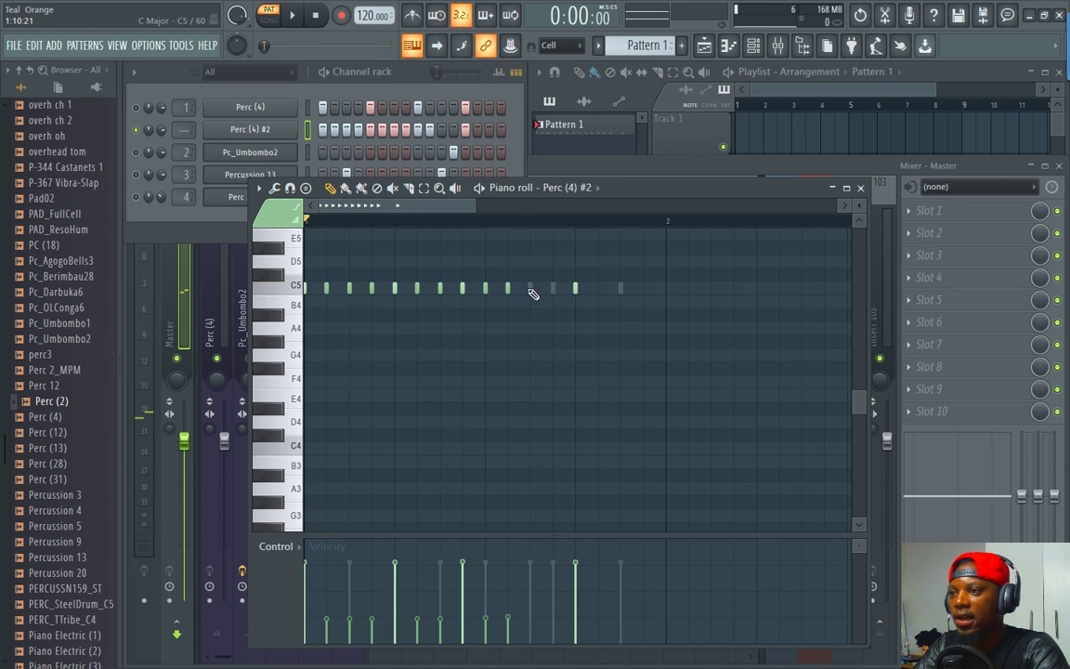
click(554, 289)
key(space)
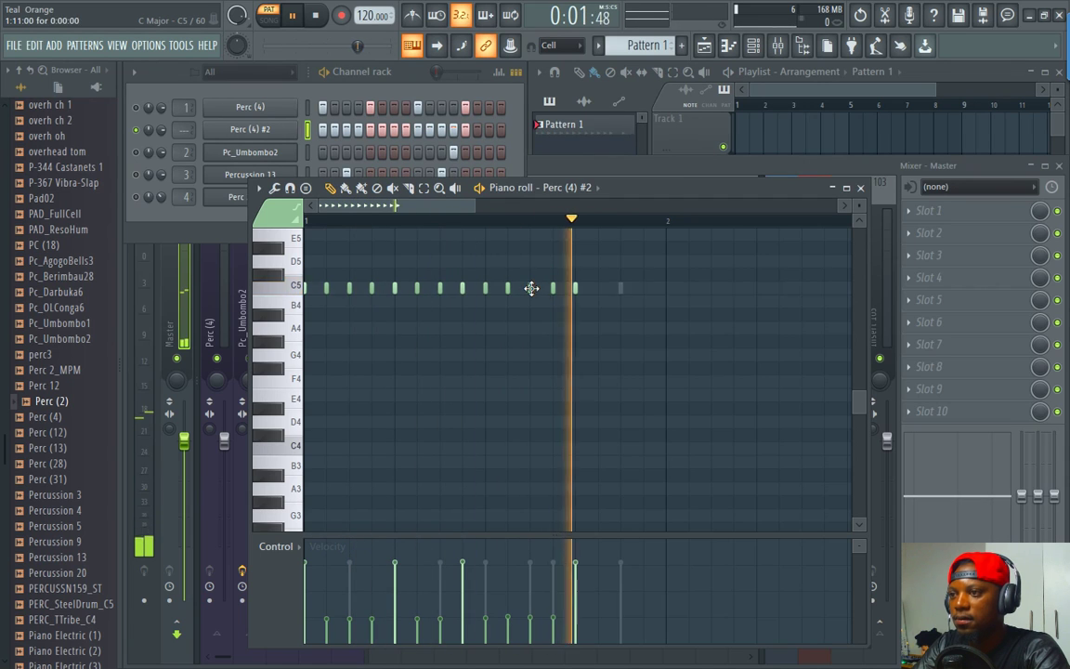
click(598, 289)
click(621, 289)
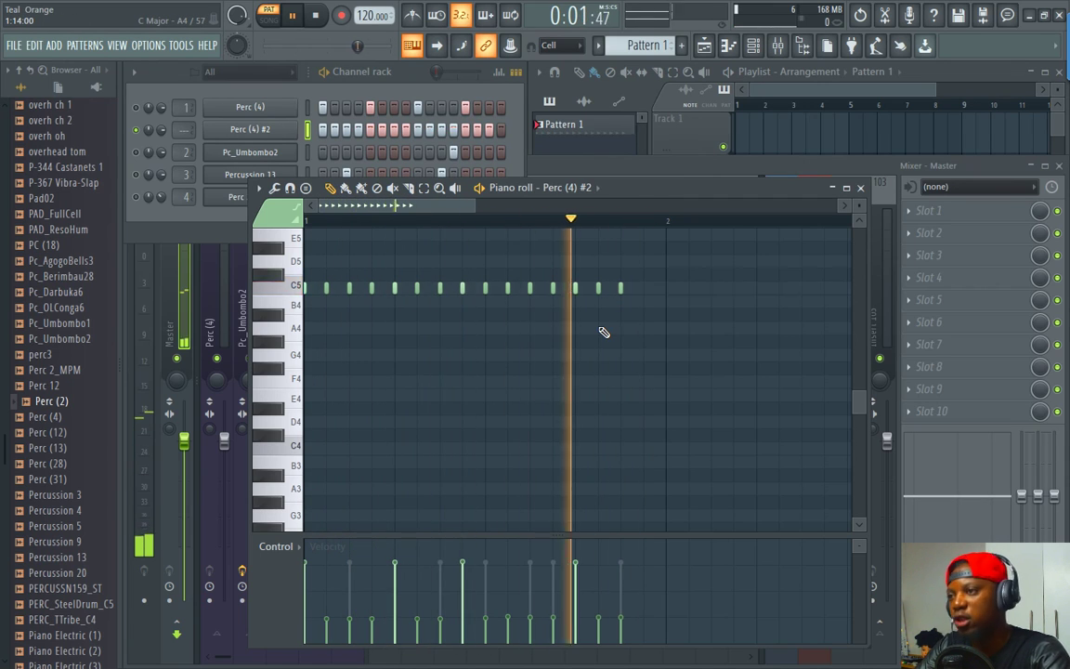
key(space)
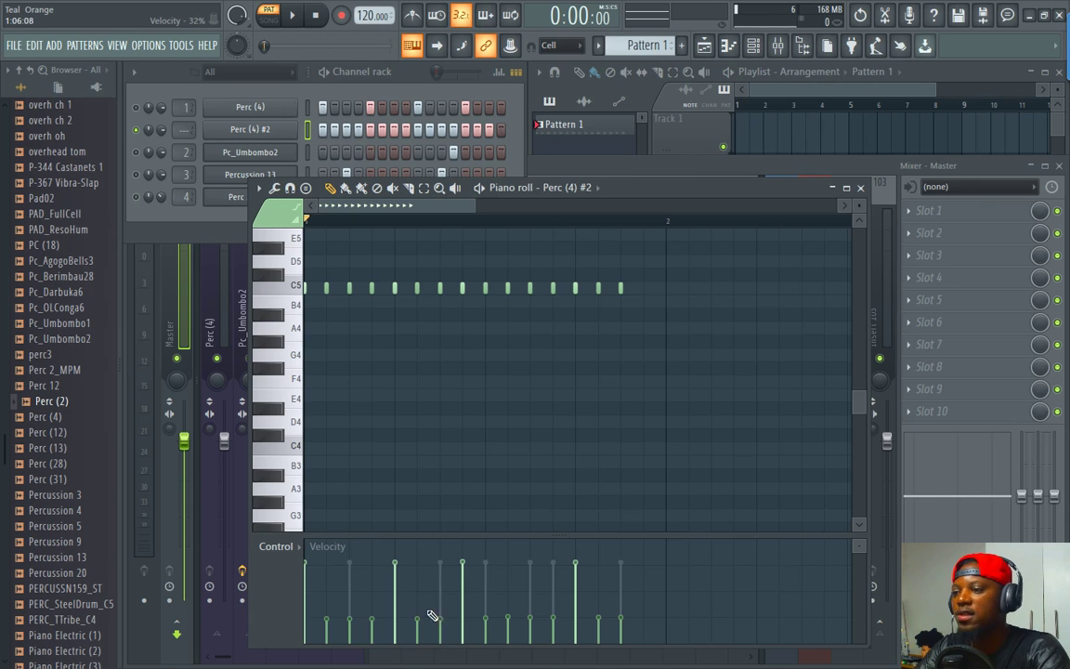
Vary the quiet notes' velocities by raising steps 3, 4, 7, 10, 12 and 14 to different levels and lowering steps 11 and 15
click(441, 592)
click(372, 581)
click(349, 584)
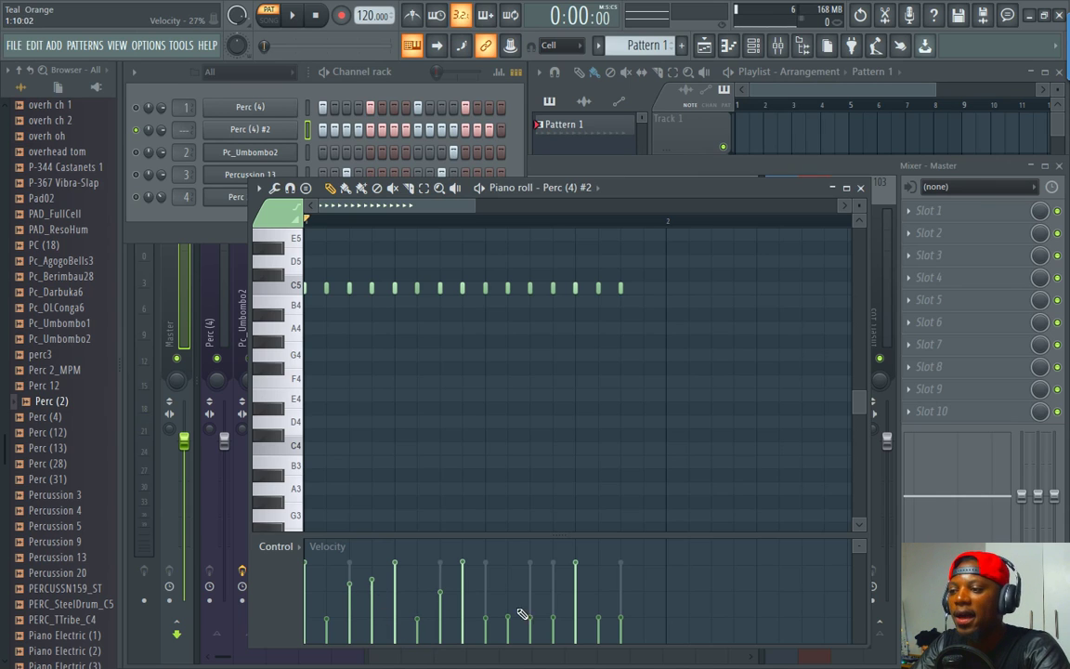
click(508, 582)
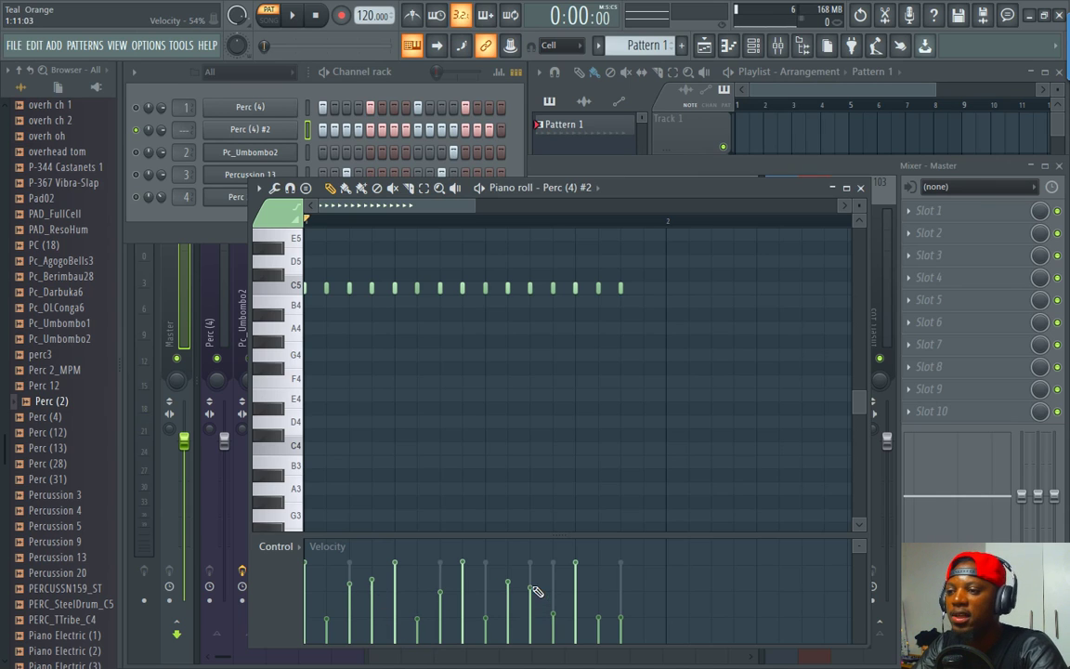
click(531, 629)
click(553, 595)
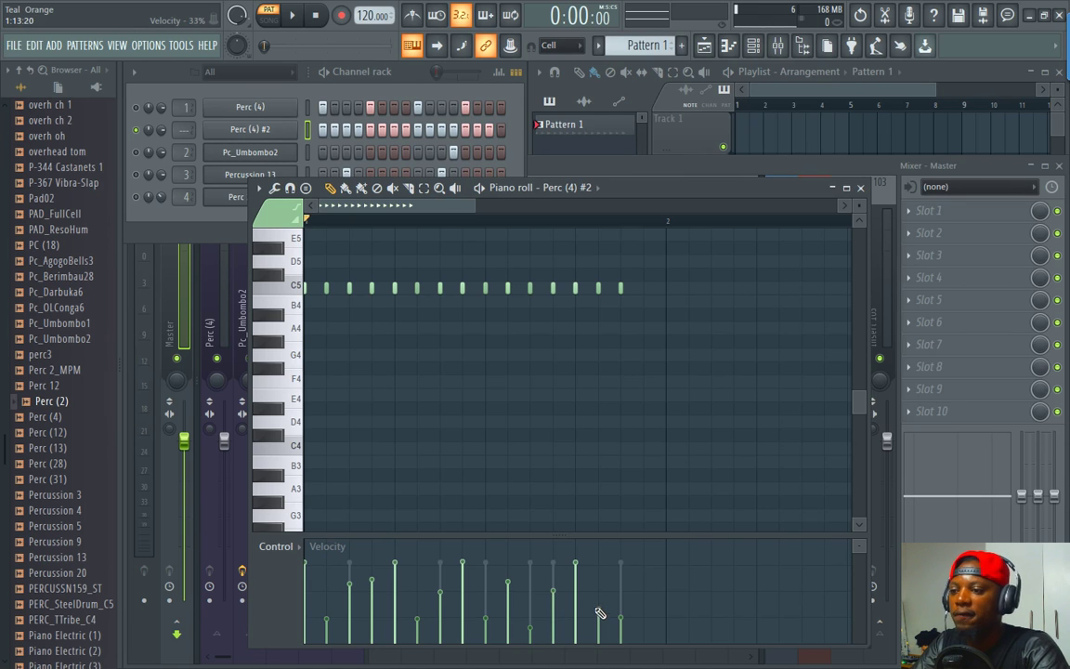
click(621, 636)
click(599, 591)
Listen to the Perc (4) clone with its varied velocities, stop playback, and bring the channel rack to the front
key(space)
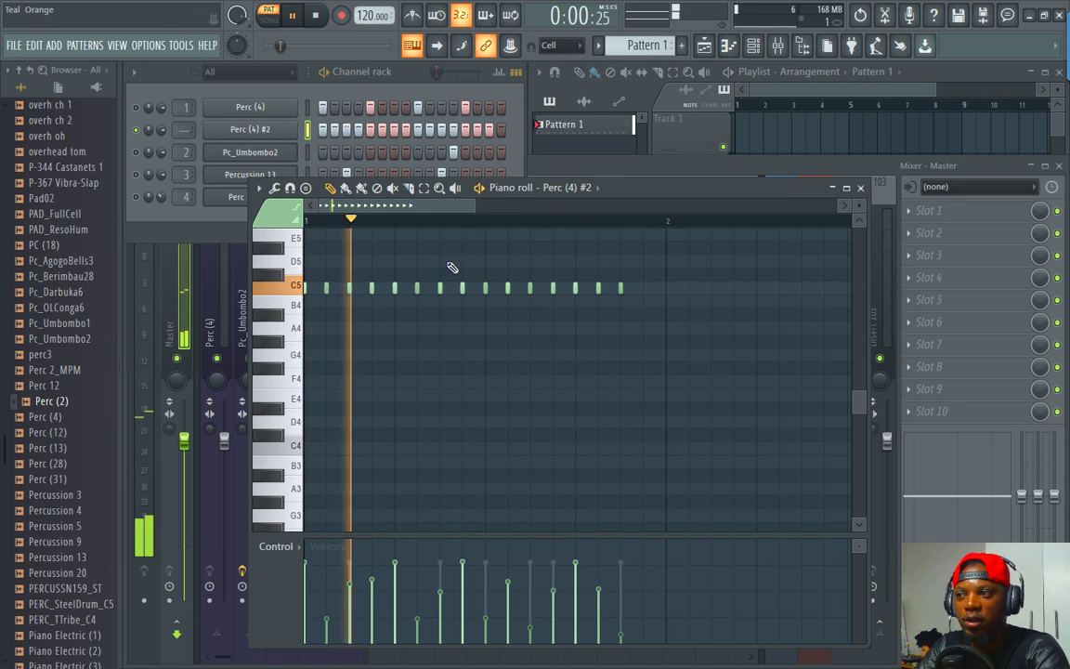
key(space)
click(401, 85)
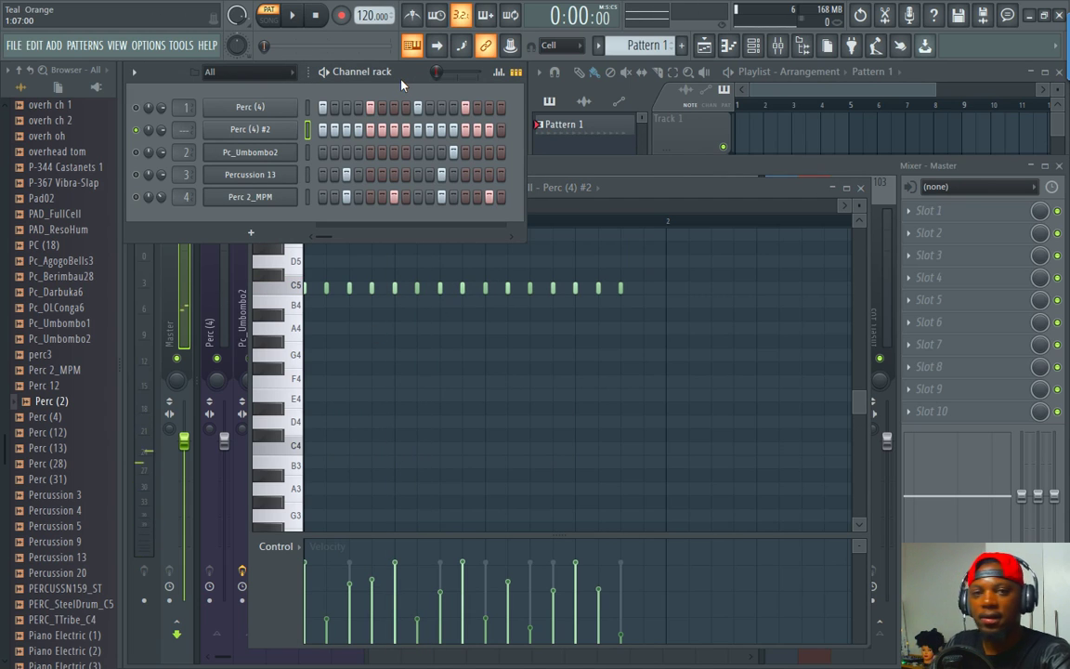